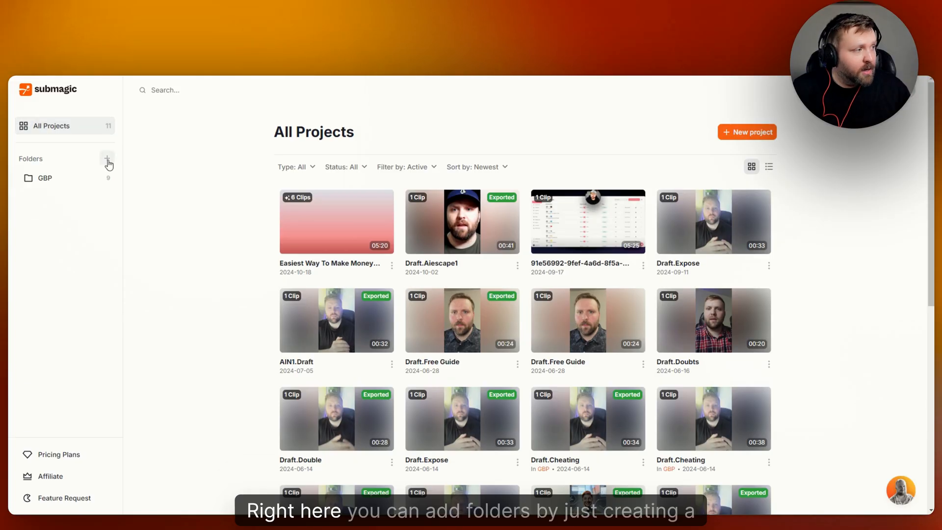
pyautogui.click(108, 159)
pyautogui.click(457, 247)
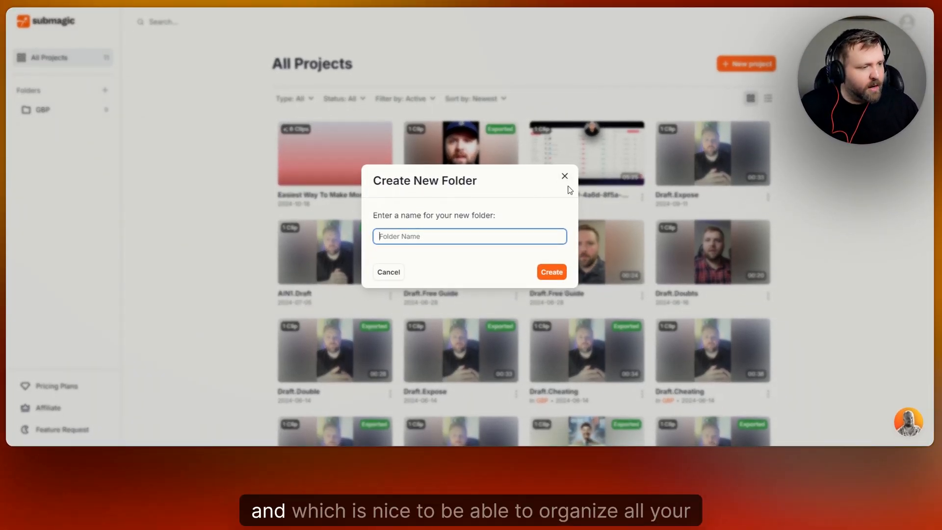
pyautogui.click(564, 180)
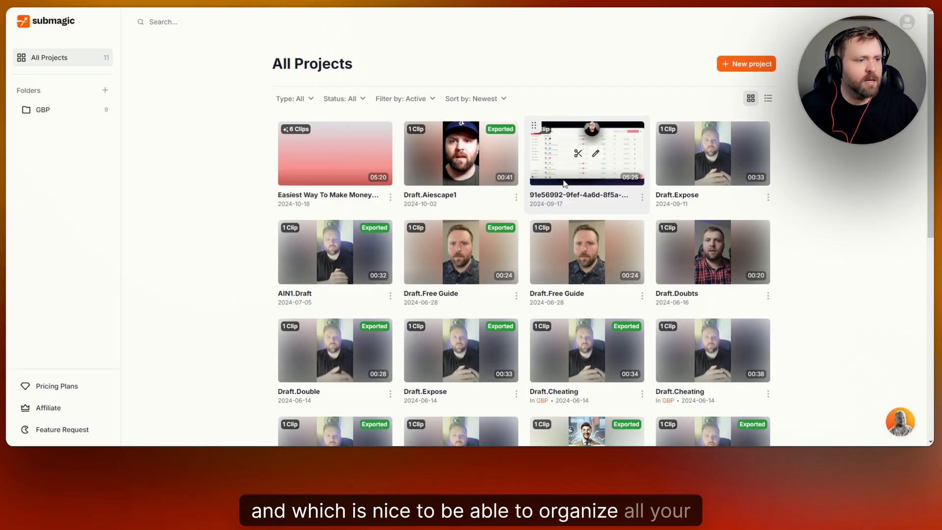
# Review the pricing plans, comparing monthly and yearly billing options
pyautogui.click(72, 391)
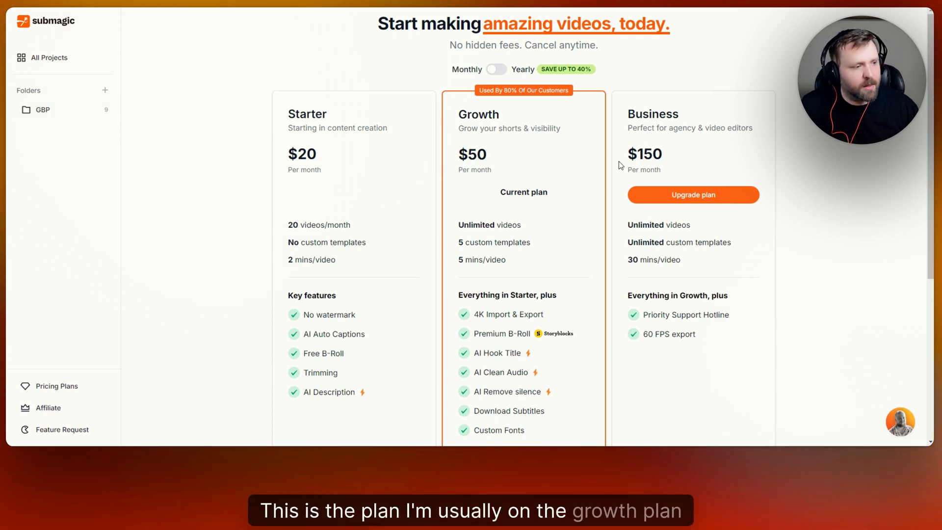
pyautogui.scroll(-2, 511, 280)
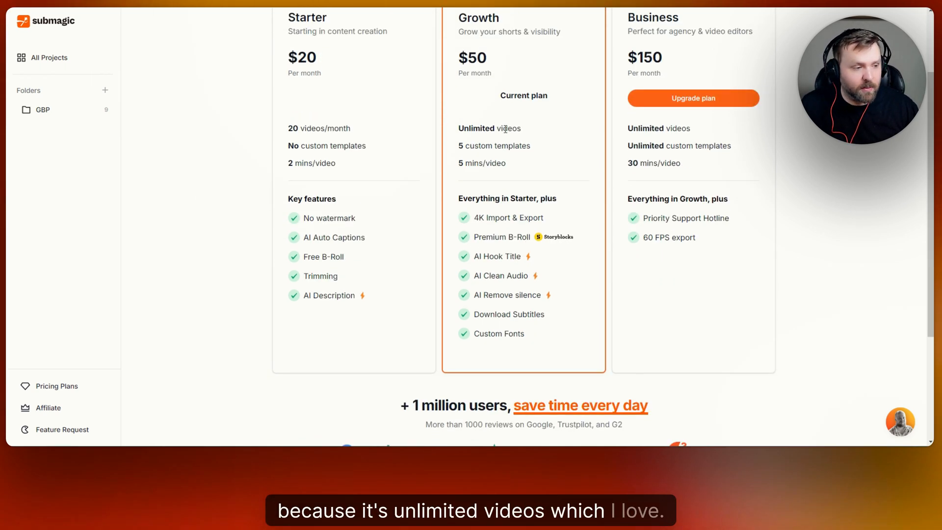
pyautogui.scroll(1, 506, 130)
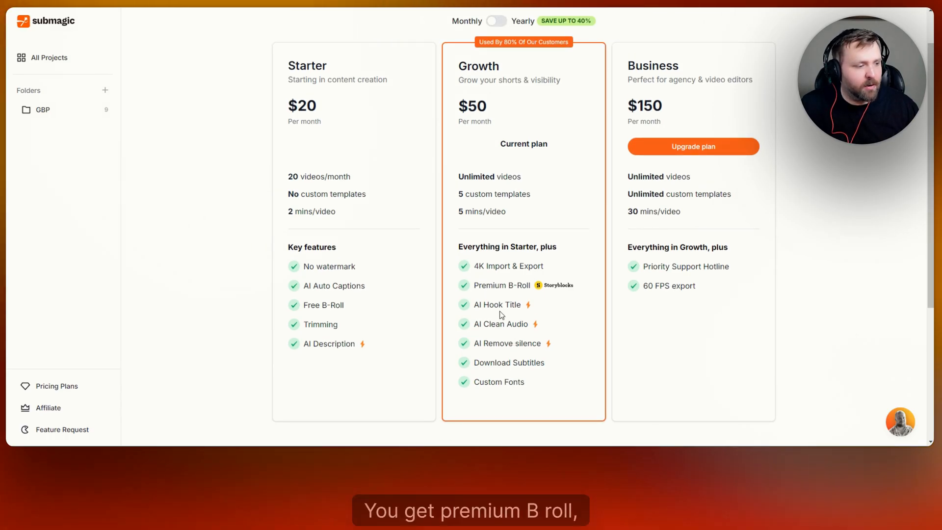
pyautogui.scroll(1, 501, 206)
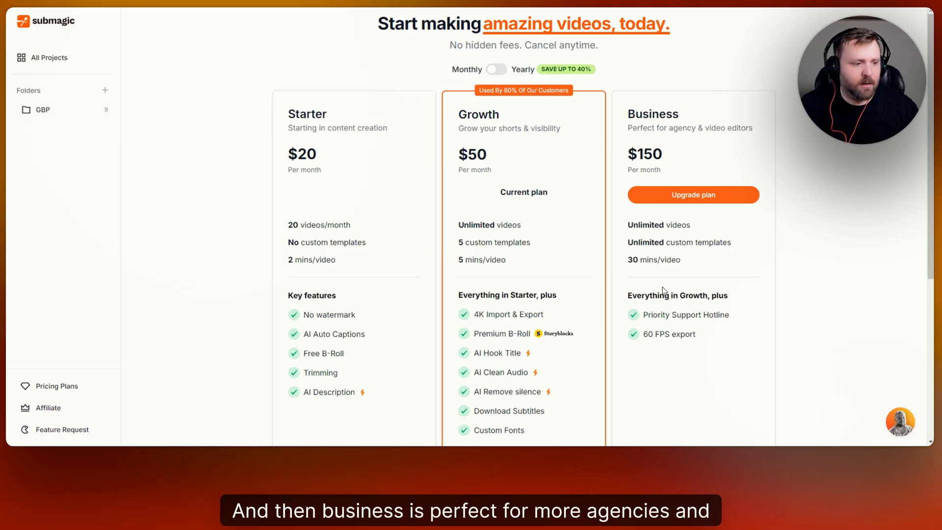
pyautogui.click(501, 71)
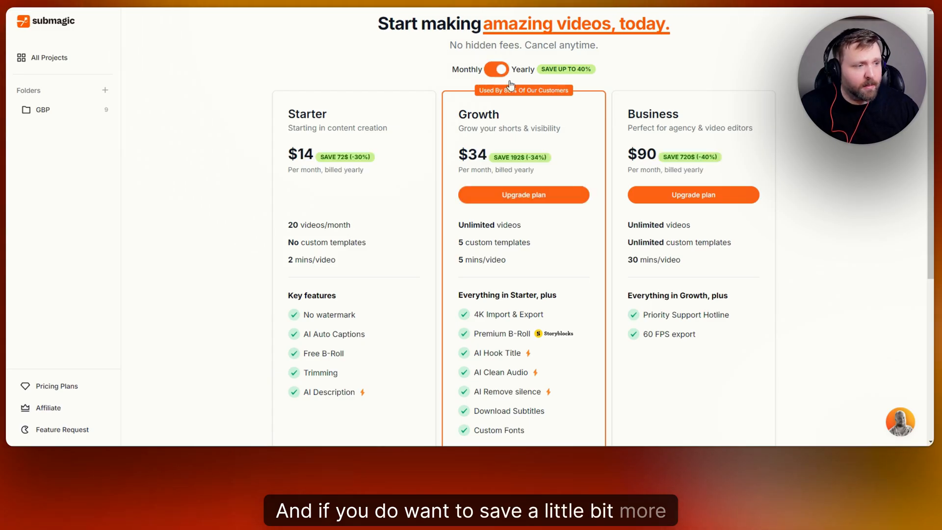
pyautogui.scroll(-4, 578, 179)
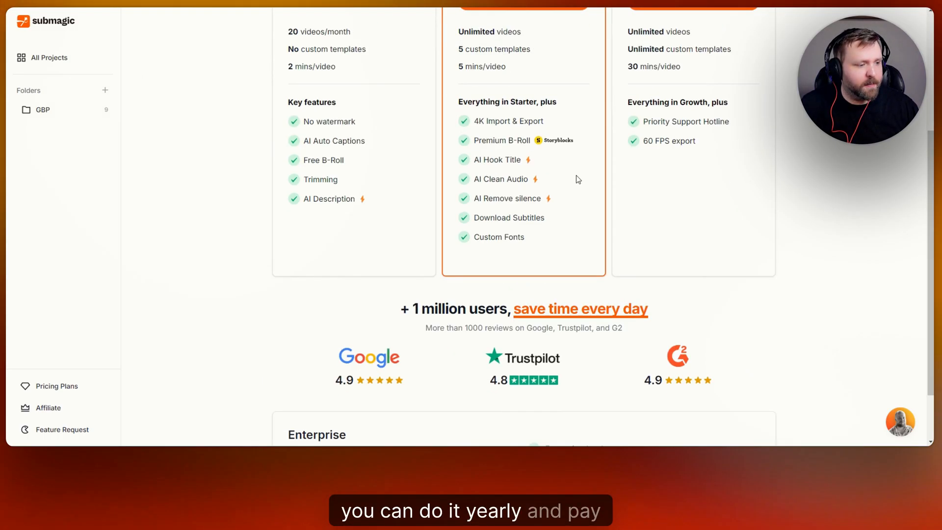
pyautogui.scroll(3, 583, 196)
pyautogui.scroll(1, 442, 186)
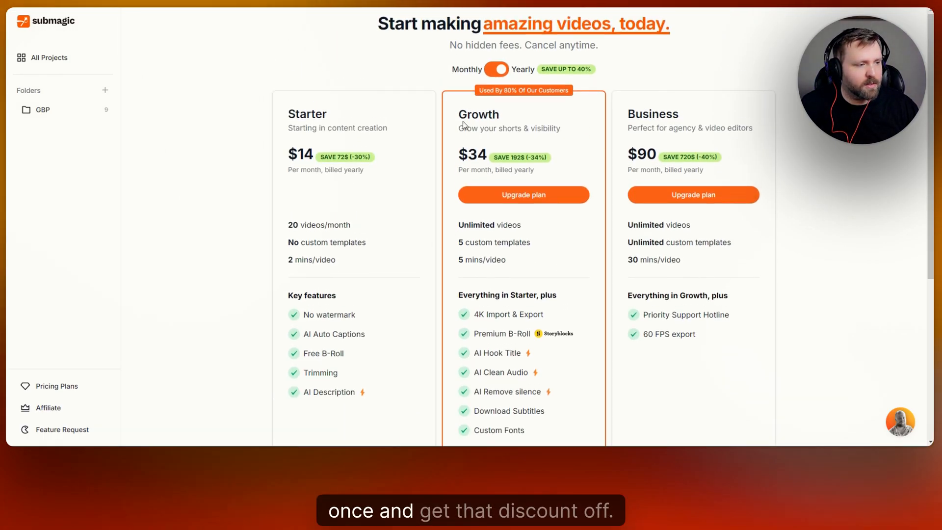
pyautogui.click(498, 71)
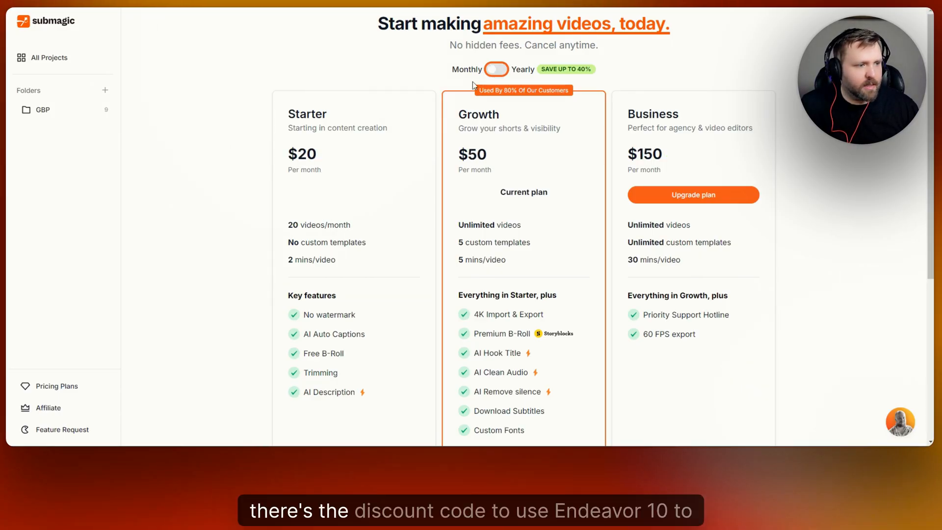
# Return to All Projects and switch between the grid and list layouts
pyautogui.click(59, 59)
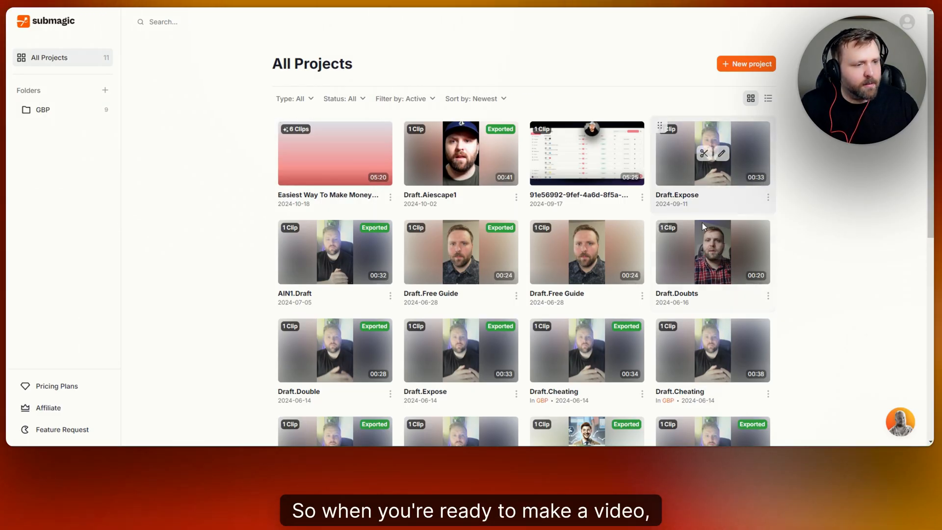
pyautogui.click(765, 101)
pyautogui.click(751, 98)
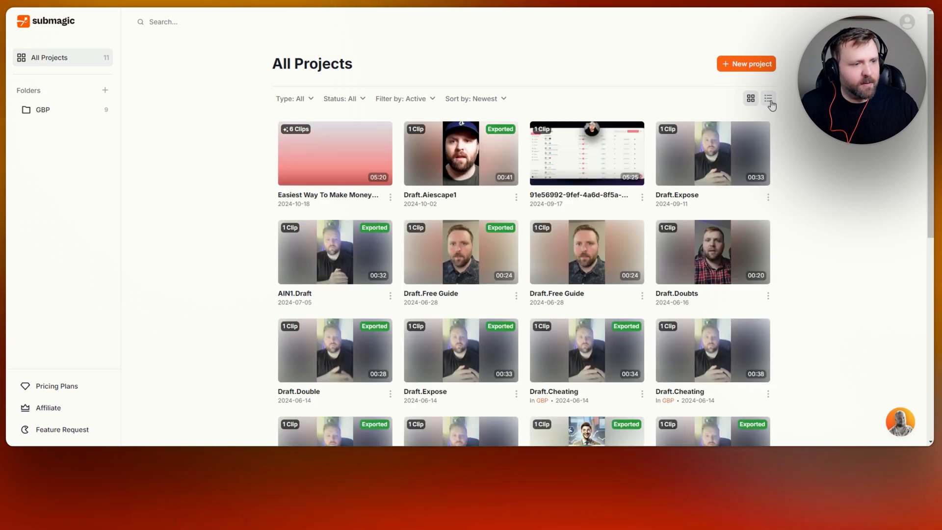
pyautogui.click(768, 99)
pyautogui.click(751, 98)
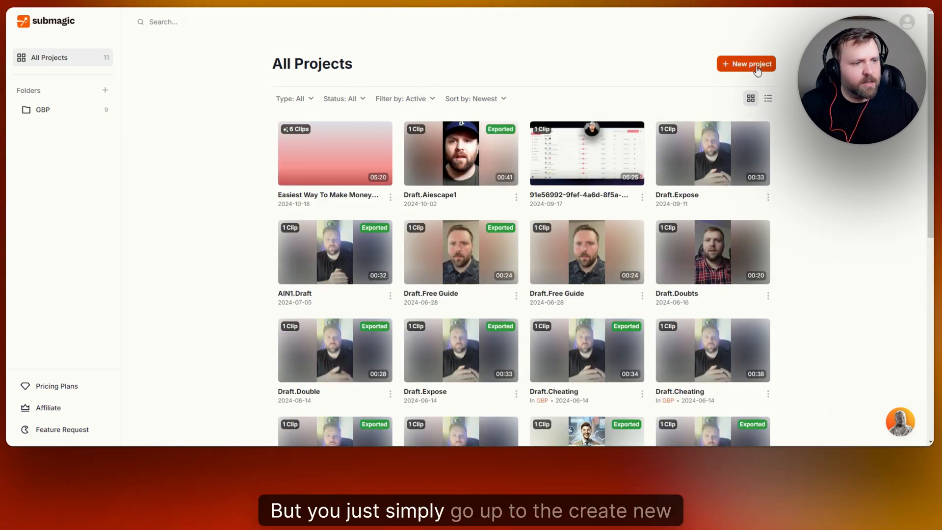
pyautogui.click(746, 64)
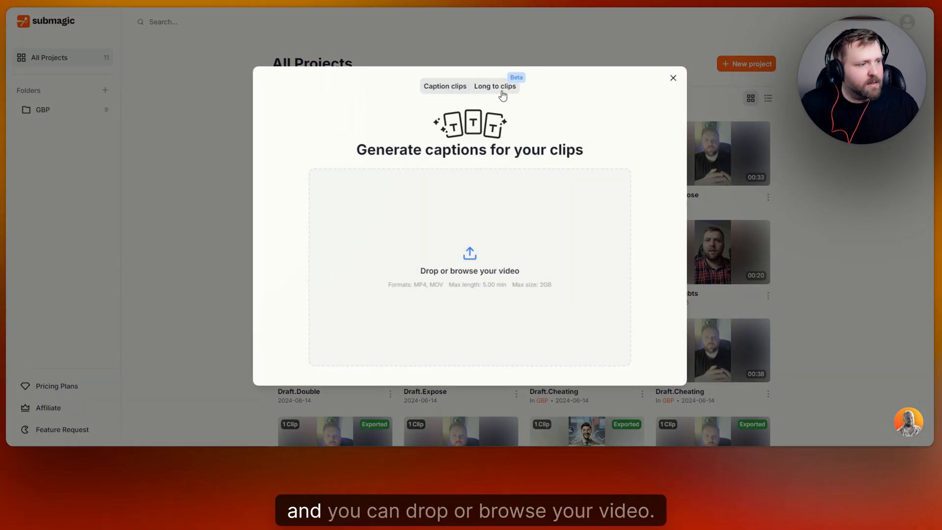
pyautogui.click(471, 260)
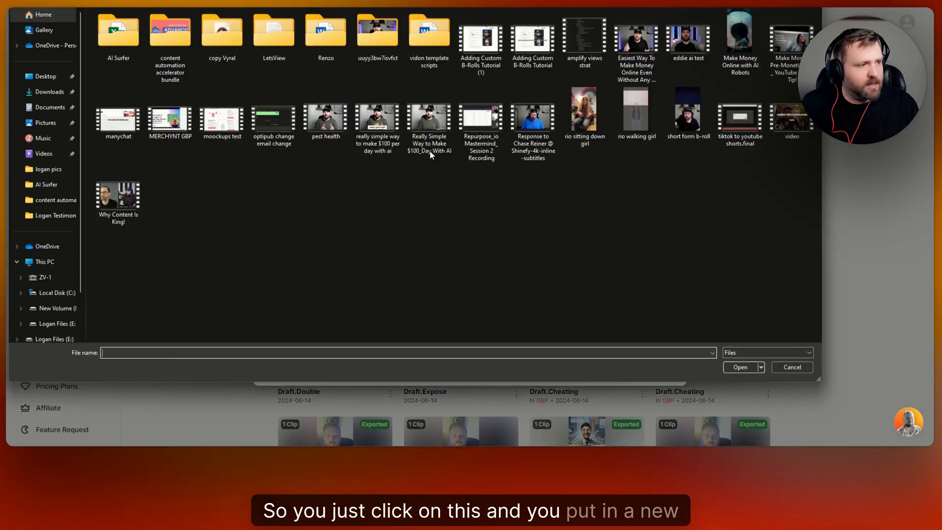
pyautogui.click(578, 119)
pyautogui.click(742, 368)
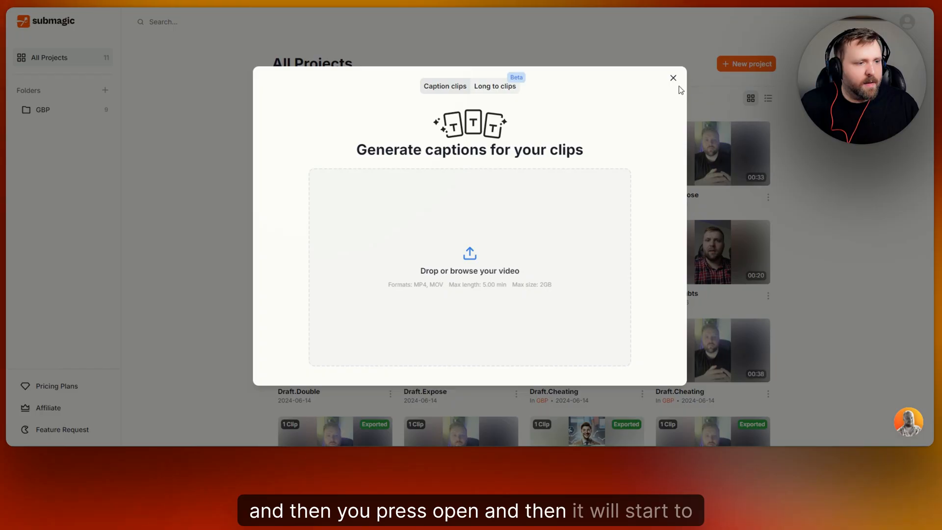
pyautogui.click(672, 79)
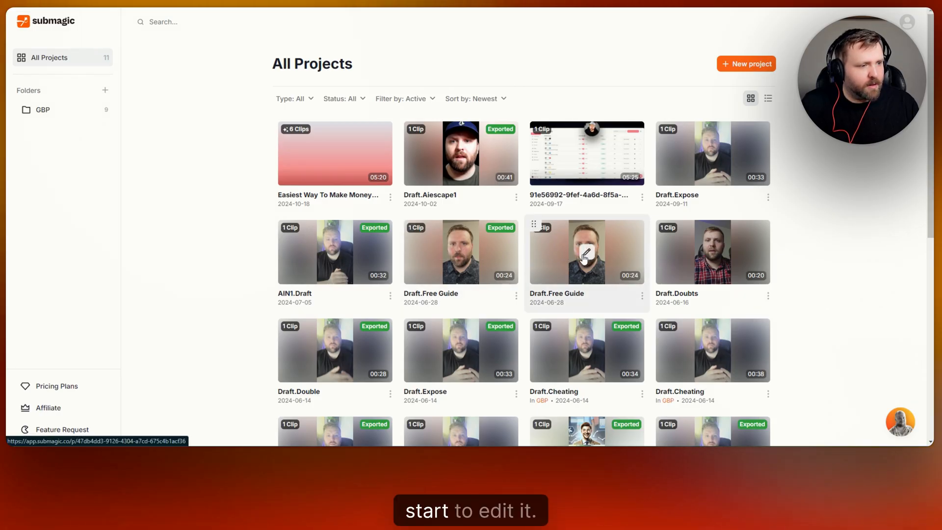
# Start a new caption clips project by uploading the video 'rio sitting down girl' in English
pyautogui.click(748, 63)
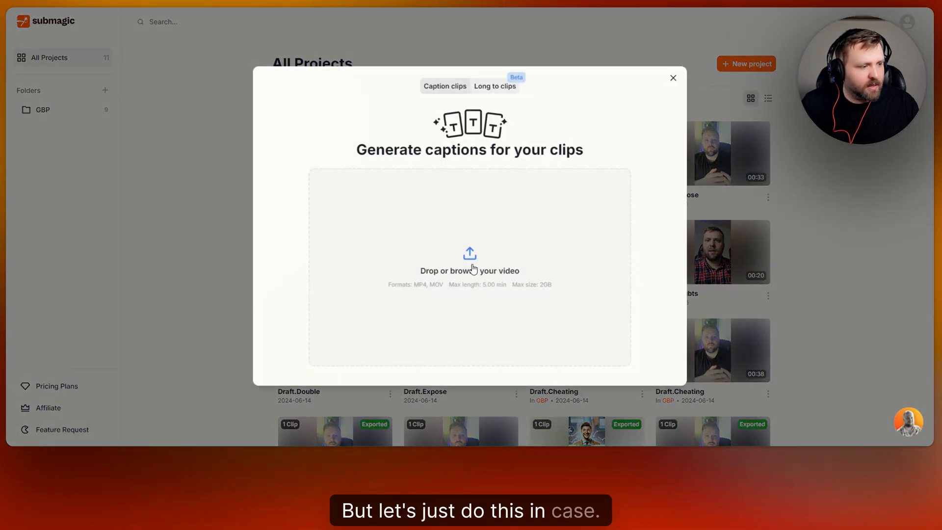
pyautogui.click(473, 269)
pyautogui.click(584, 117)
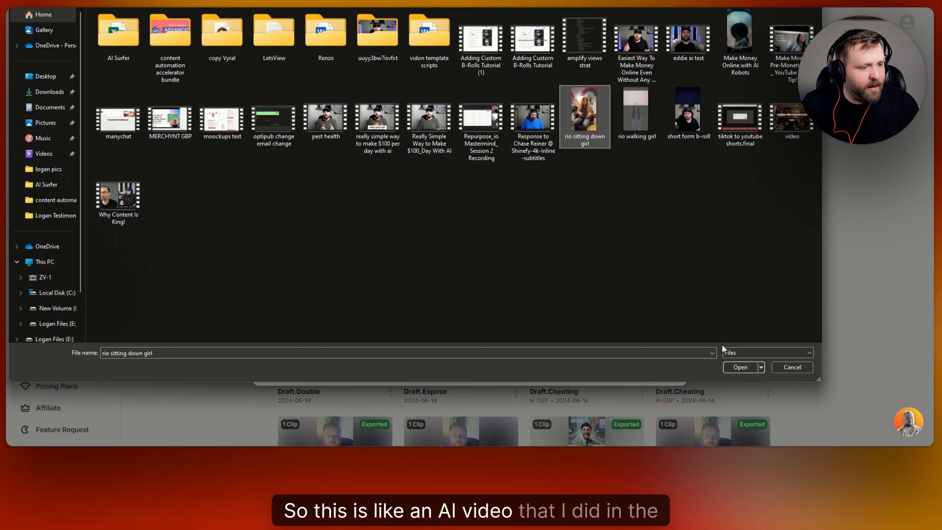
pyautogui.click(739, 367)
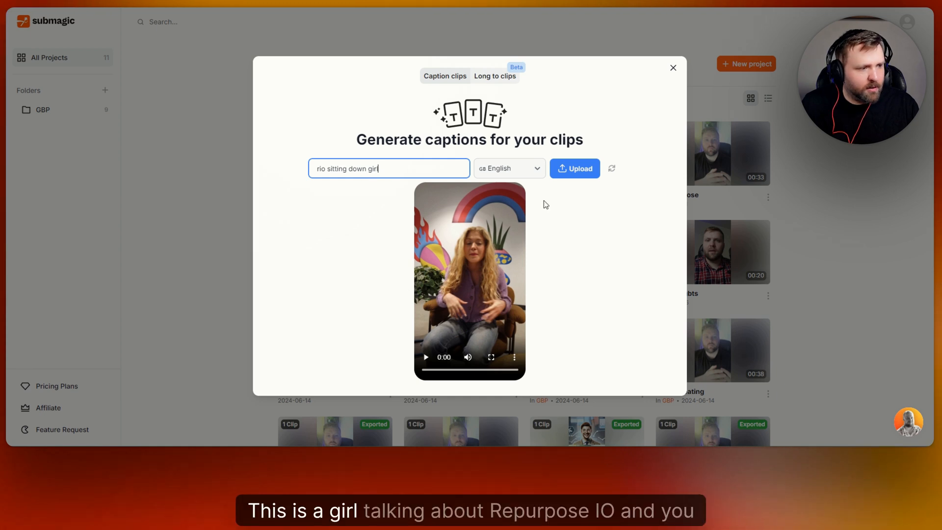
pyautogui.click(584, 169)
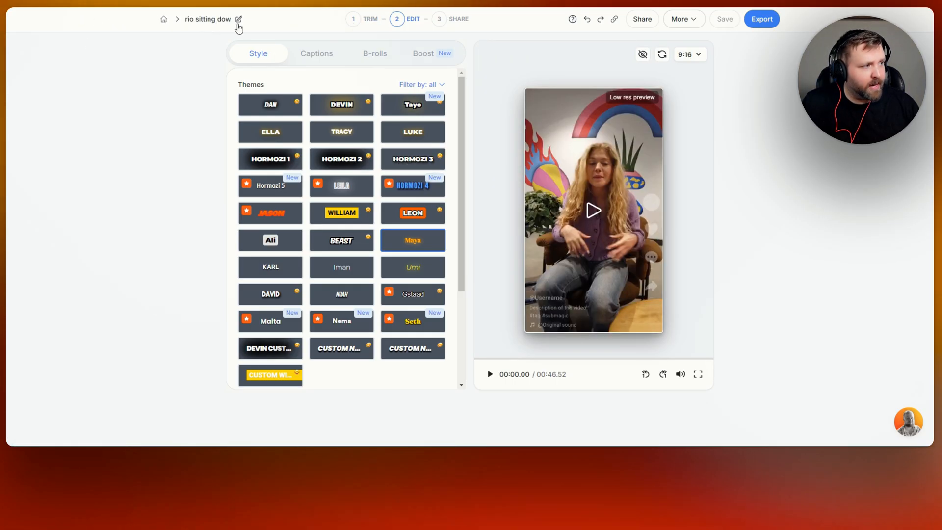
# Open the Trim step and remove the 4 silences with AI Remove Silences
pyautogui.click(358, 24)
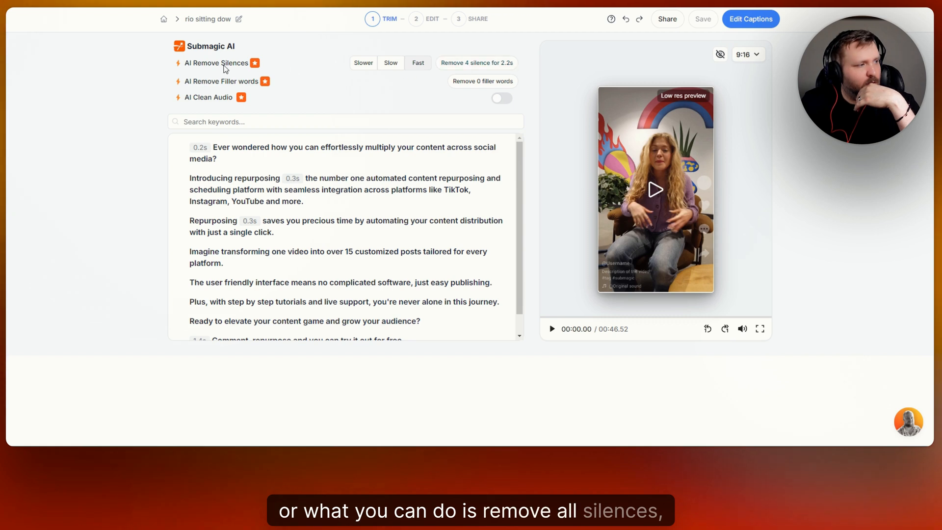
pyautogui.click(474, 67)
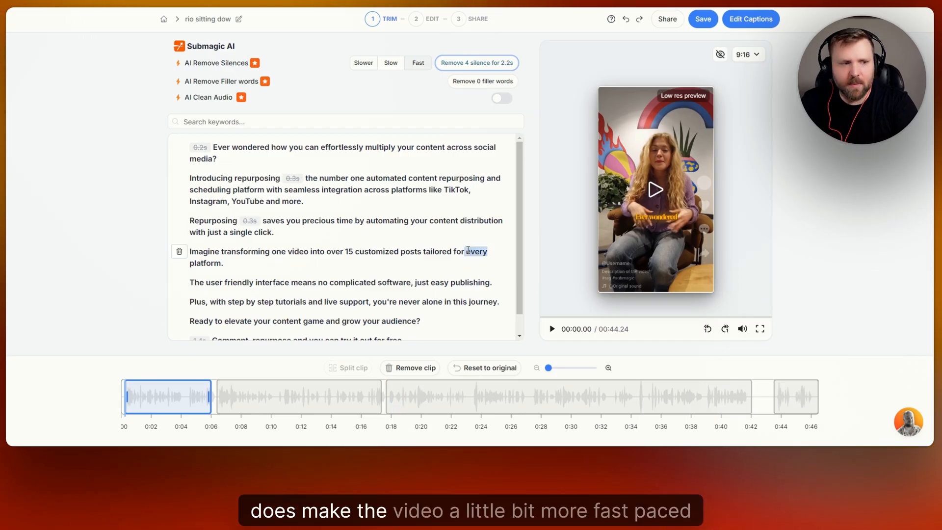
pyautogui.scroll(-1, 400, 246)
pyautogui.scroll(1, 401, 246)
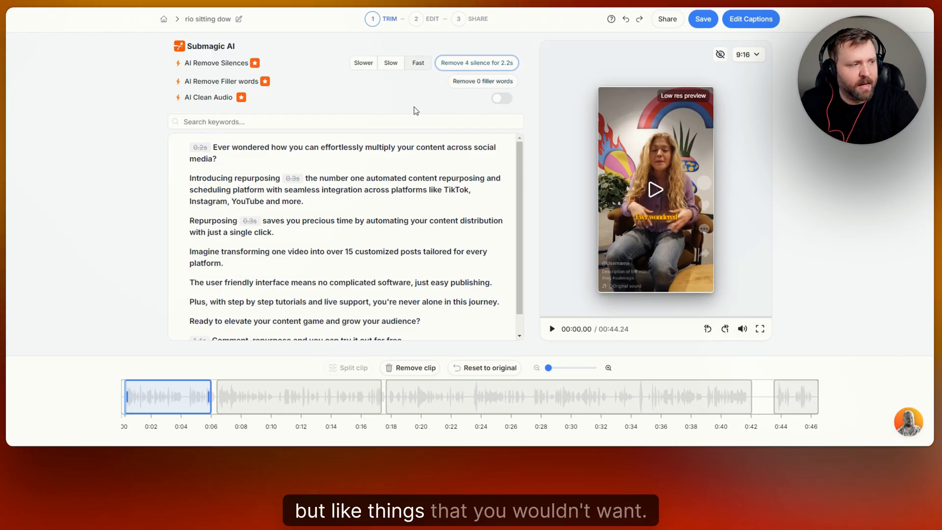
# Enable AI Clean Audio and search the transcript for the keyword 'precious', then clear the search
pyautogui.click(508, 104)
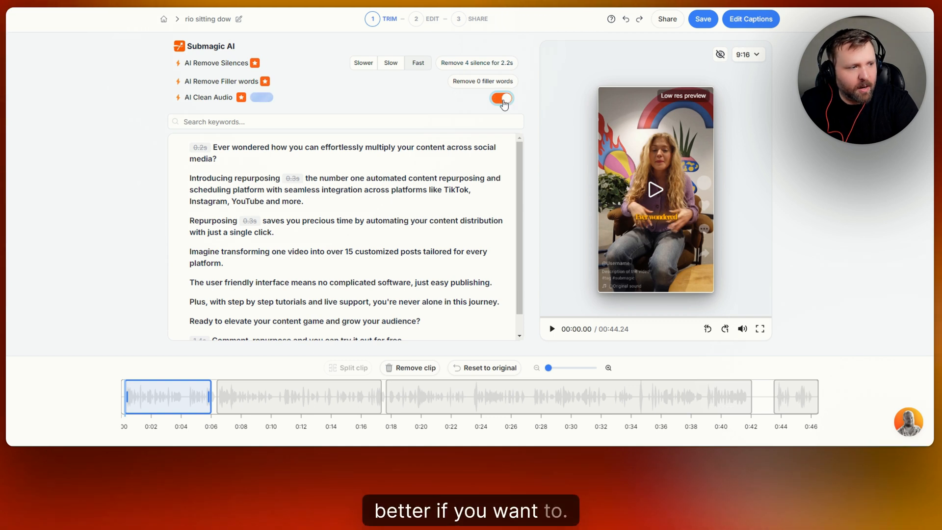
pyautogui.click(287, 123)
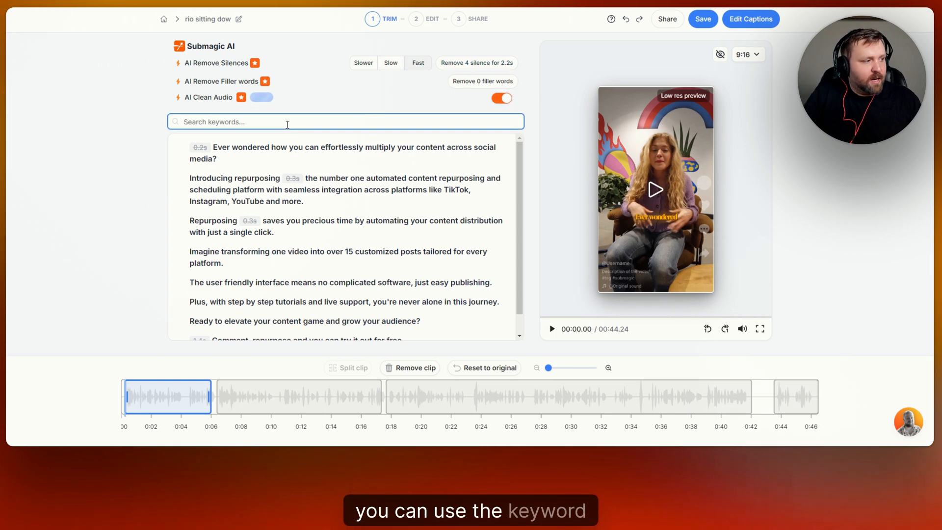
pyautogui.write('prec')
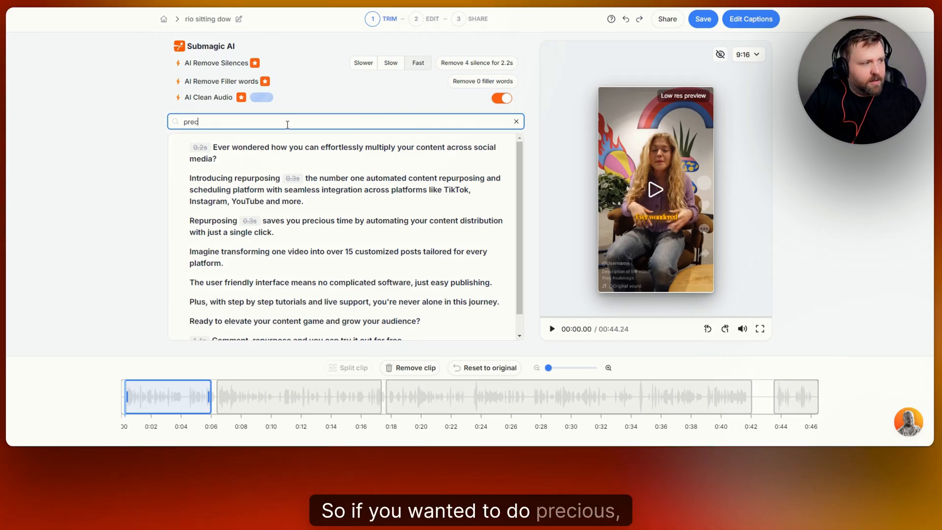
pyautogui.write('ious')
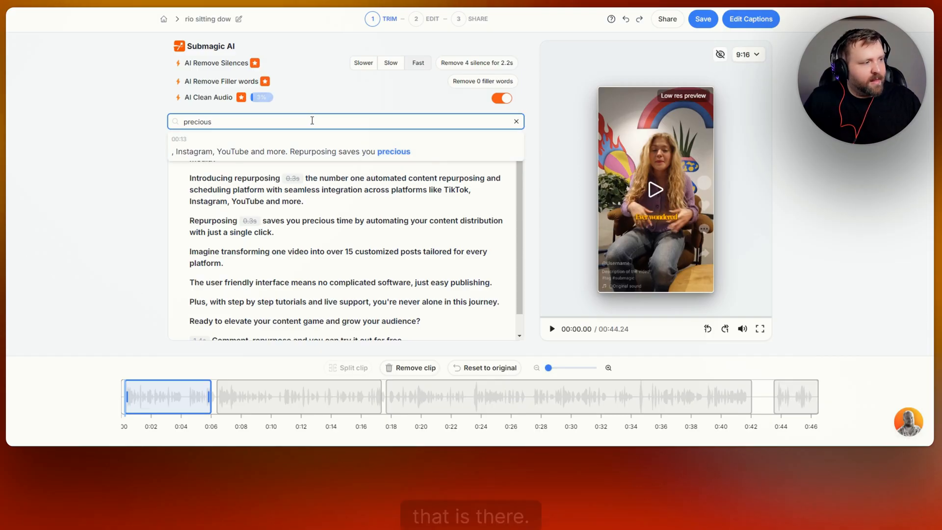
pyautogui.press('BackSpace')
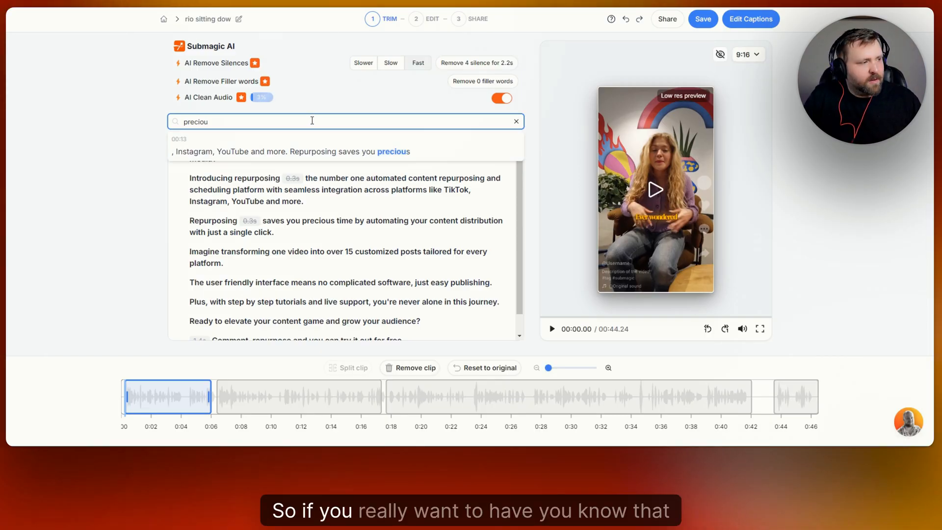
# Turn off AI Clean Audio and select the second clip segment in the timeline
pyautogui.click(502, 98)
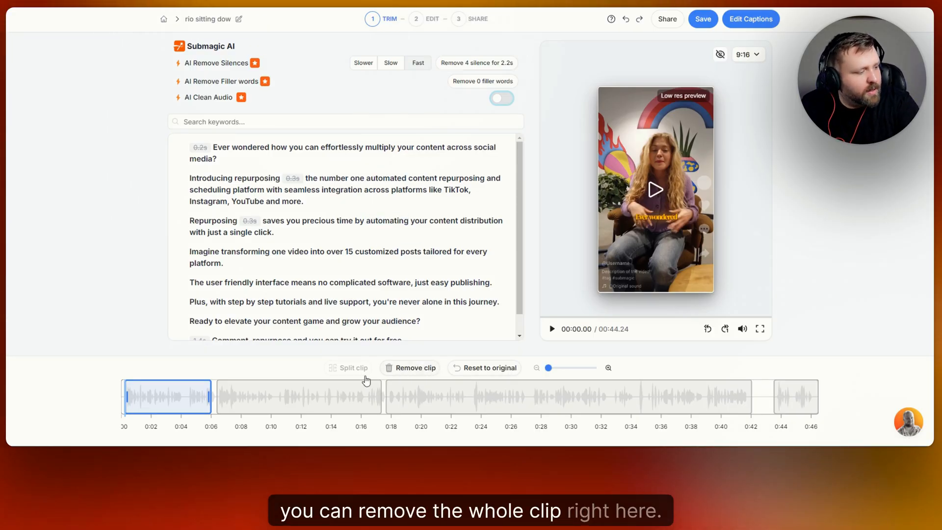
pyautogui.click(273, 396)
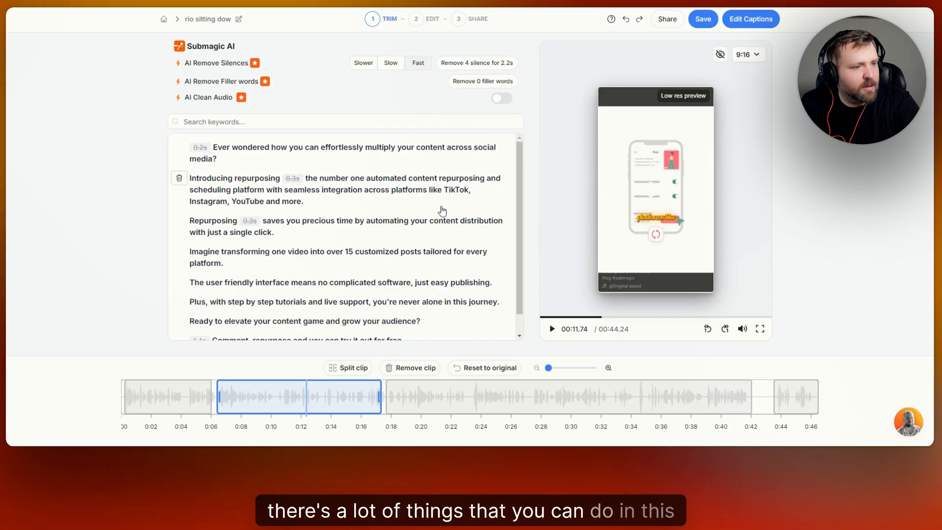
# Change the video's aspect ratio to 16:9
pyautogui.click(761, 59)
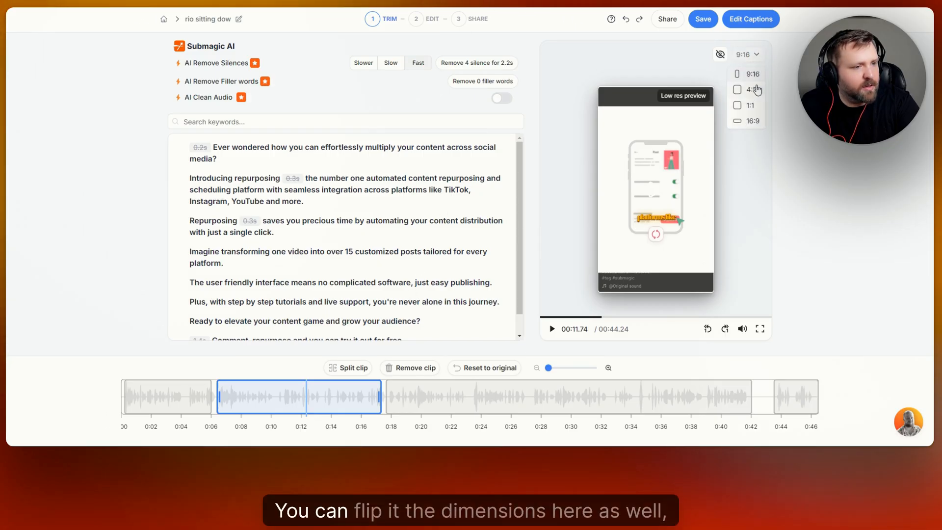
pyautogui.click(758, 59)
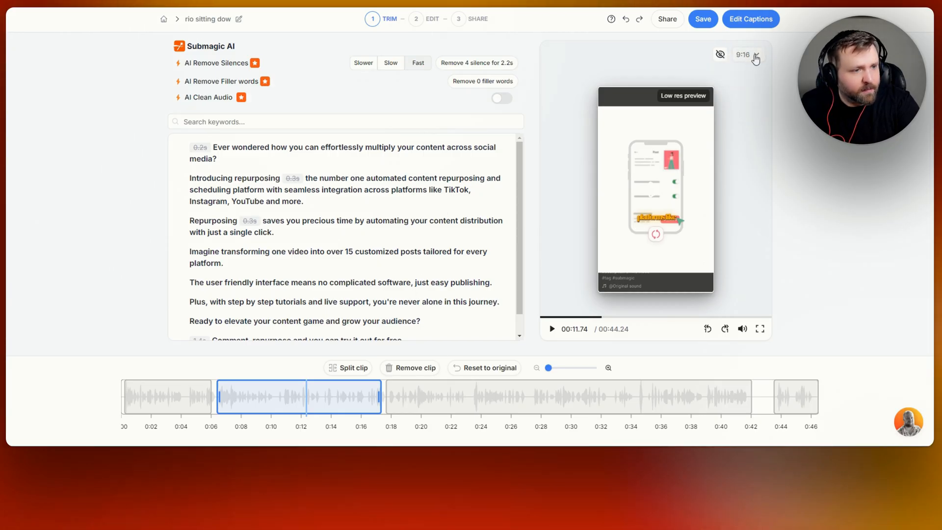
pyautogui.click(756, 58)
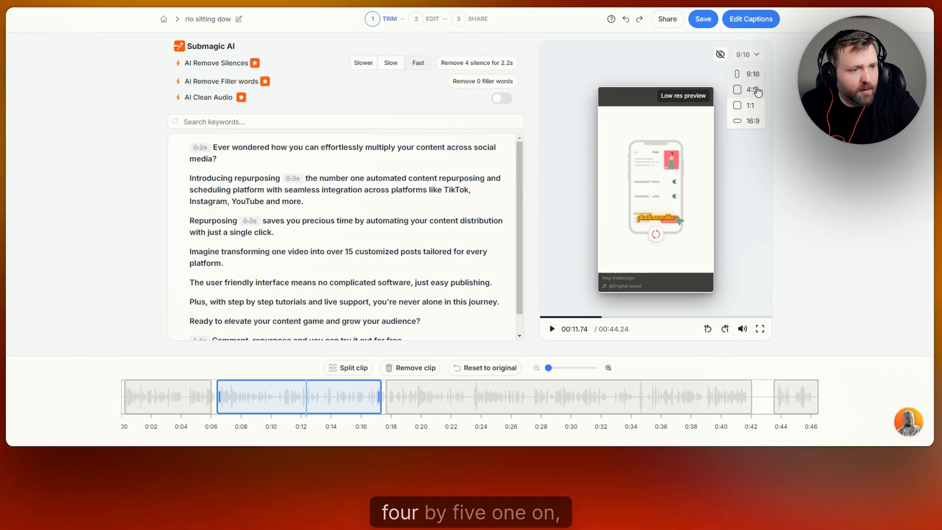
pyautogui.click(753, 123)
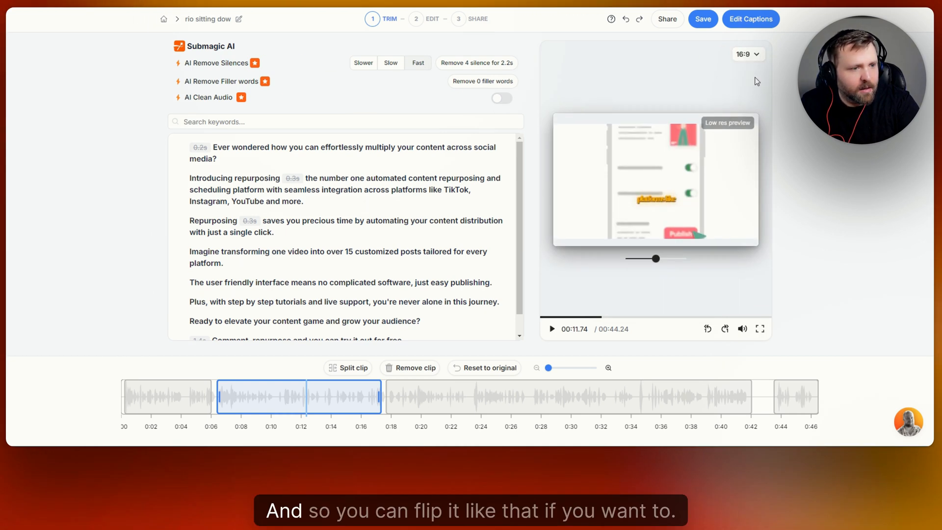
# Switch the aspect ratio back to 9:16 and continue to the caption editing step
pyautogui.click(751, 74)
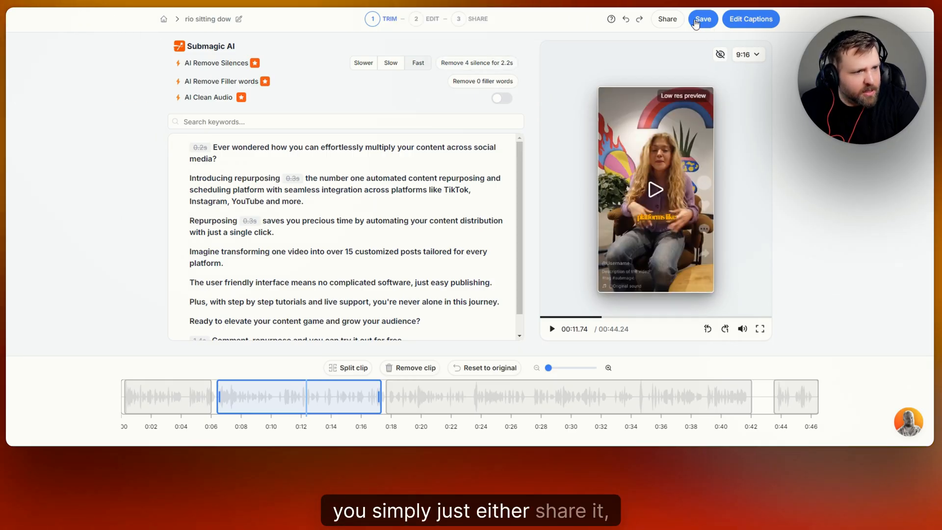
pyautogui.click(755, 20)
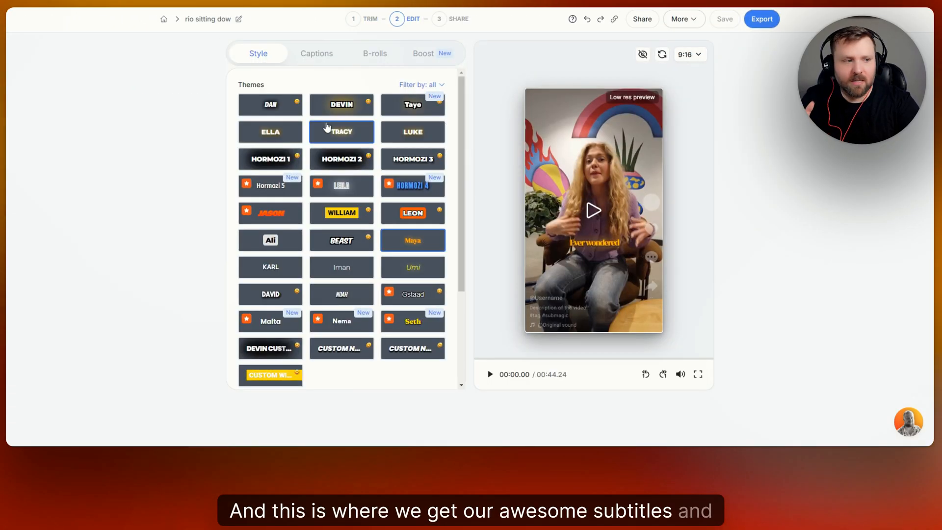
# Try the Hormozi 1, Hormozi 3 and Hormozi 2 caption themes and briefly play the preview
pyautogui.click(264, 161)
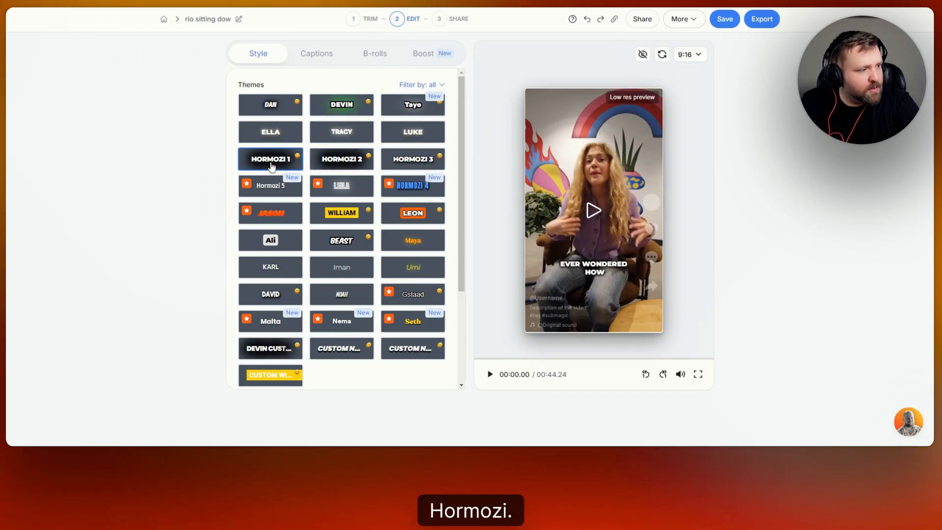
pyautogui.click(347, 162)
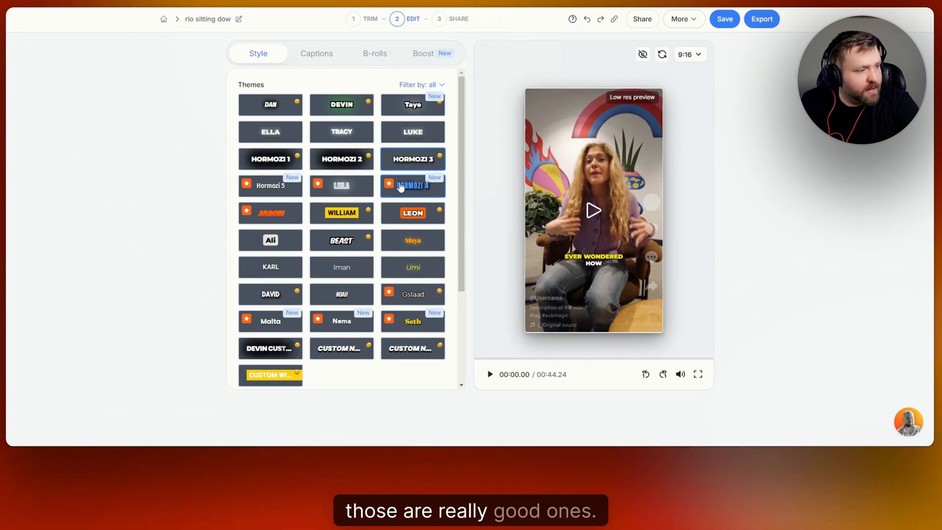
pyautogui.click(361, 168)
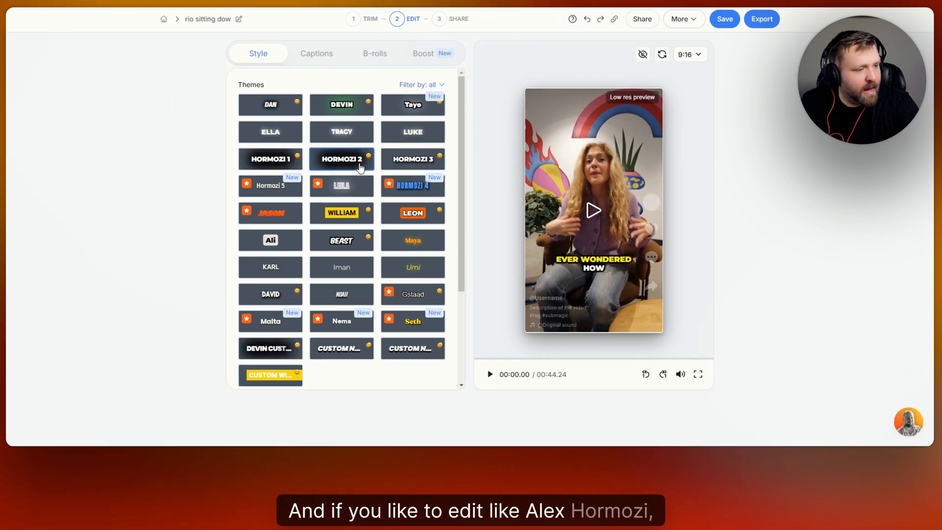
pyautogui.click(490, 375)
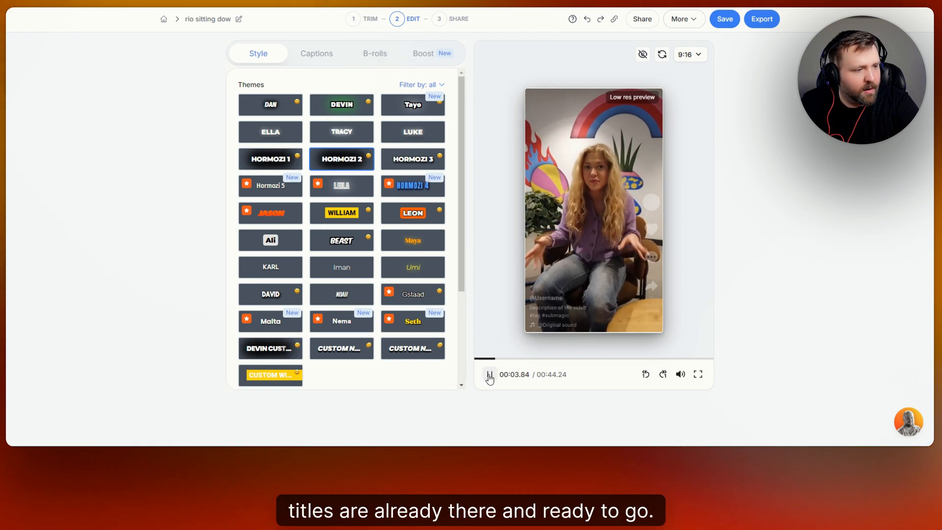
pyautogui.click(490, 375)
# Apply the Hormozi 3 theme, play the preview, then switch to the Ali theme and pause
pyautogui.click(402, 166)
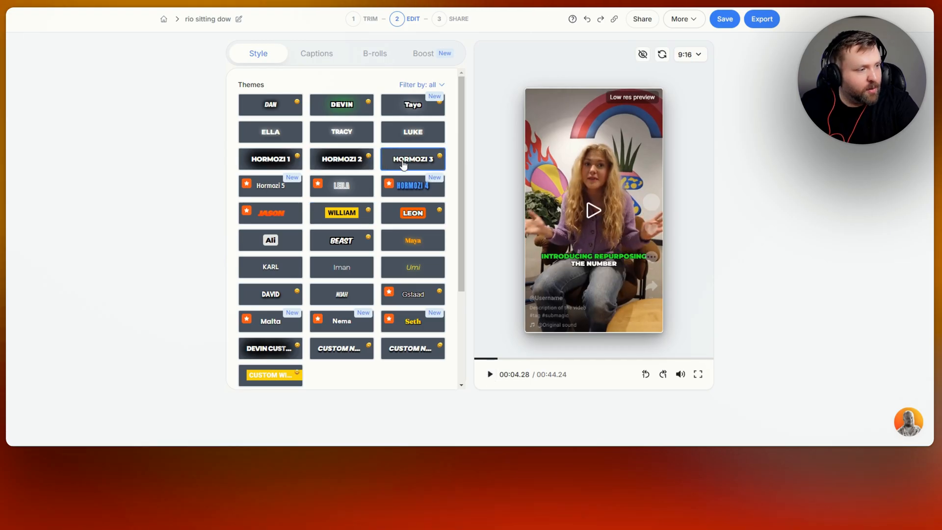
pyautogui.click(489, 375)
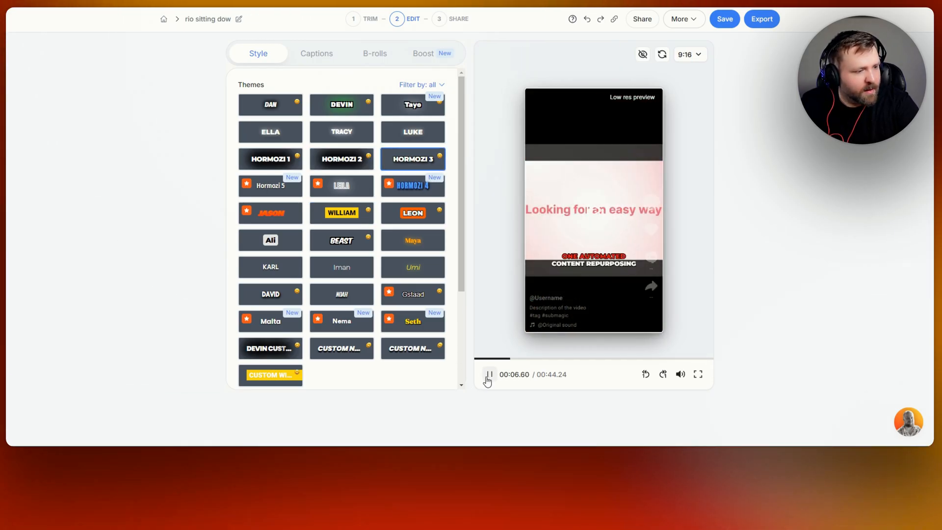
pyautogui.click(488, 377)
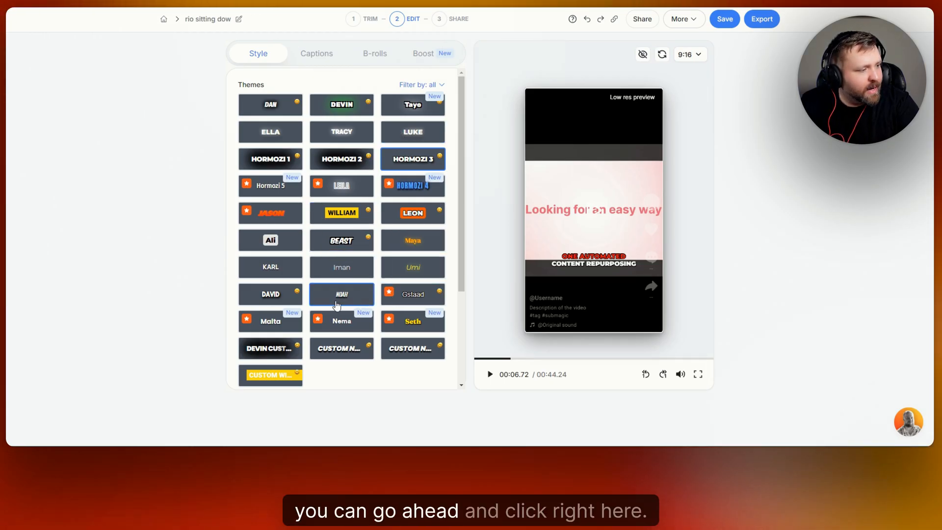
pyautogui.click(270, 240)
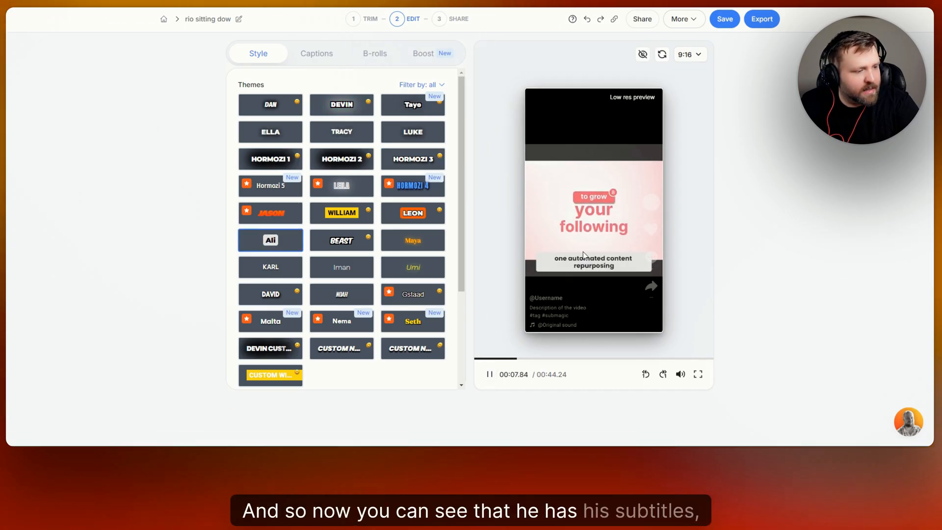
pyautogui.click(491, 375)
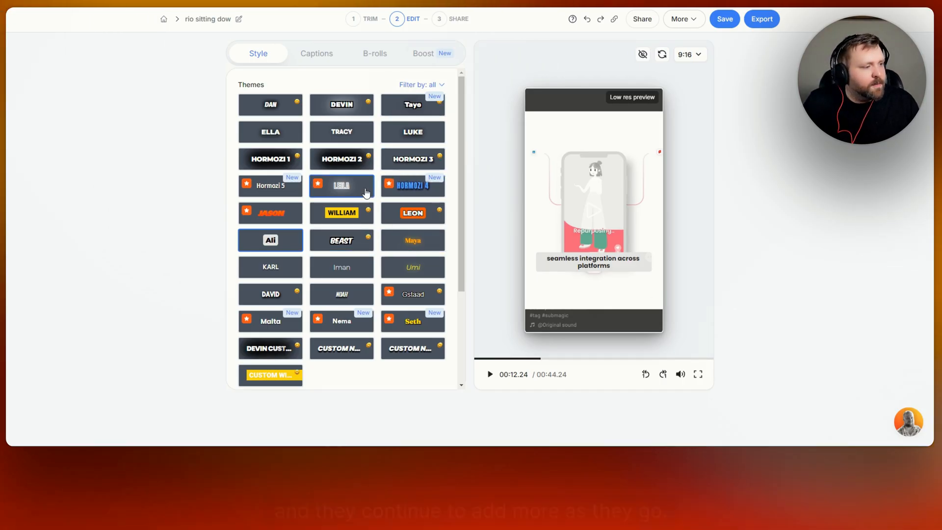
# Try the Hormozi 4, Hormozi 5, Seth, Nema and Malta themes and view Malta's style settings
pyautogui.click(418, 190)
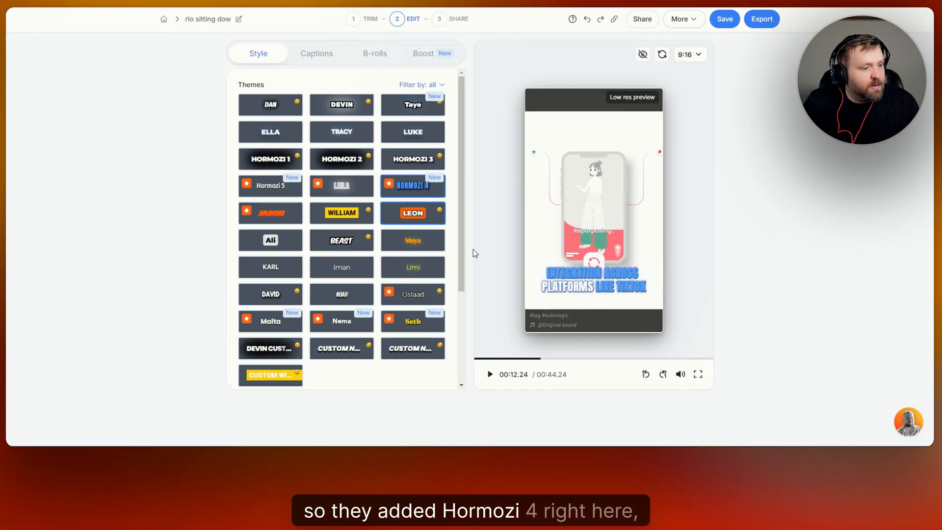
pyautogui.click(266, 193)
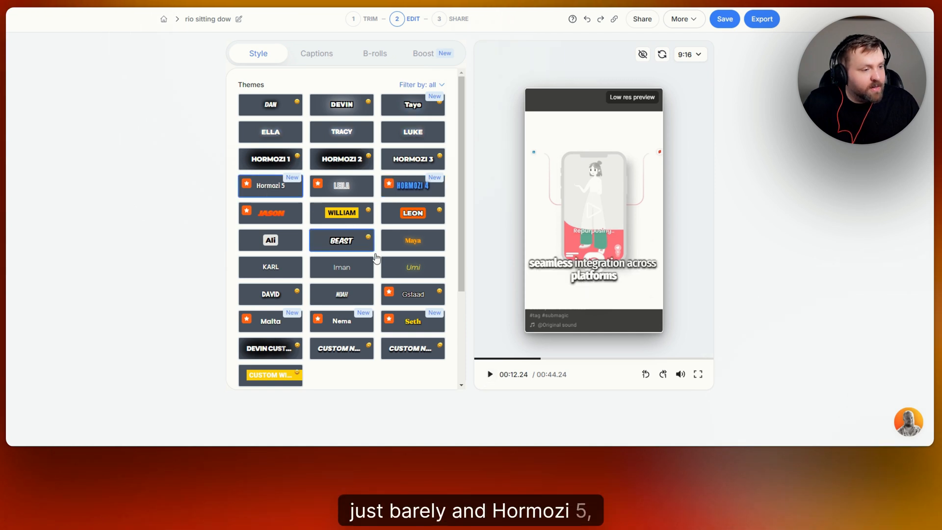
pyautogui.click(413, 326)
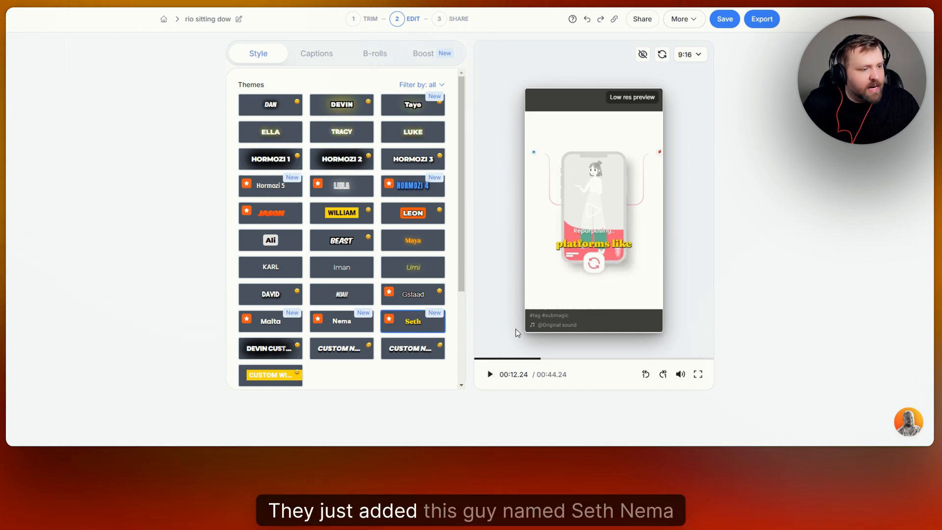
pyautogui.click(343, 325)
pyautogui.click(270, 322)
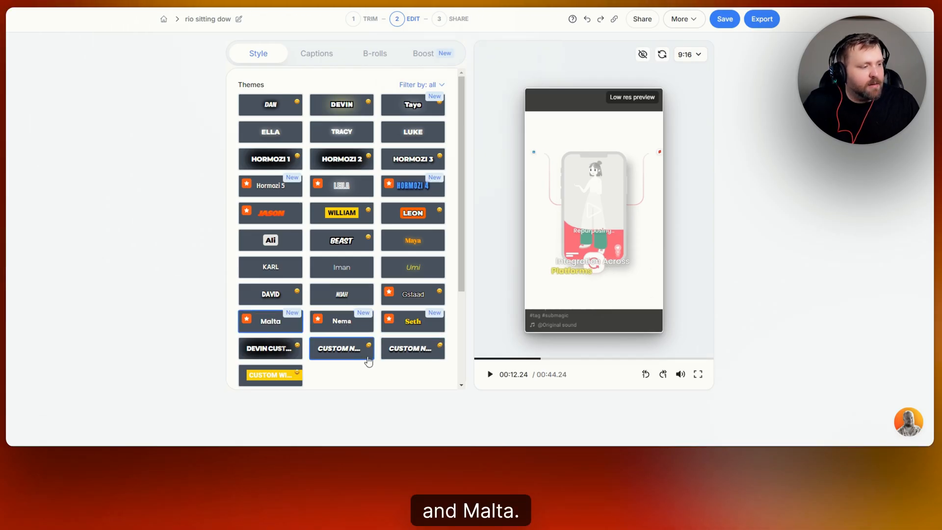
pyautogui.scroll(-3, 397, 235)
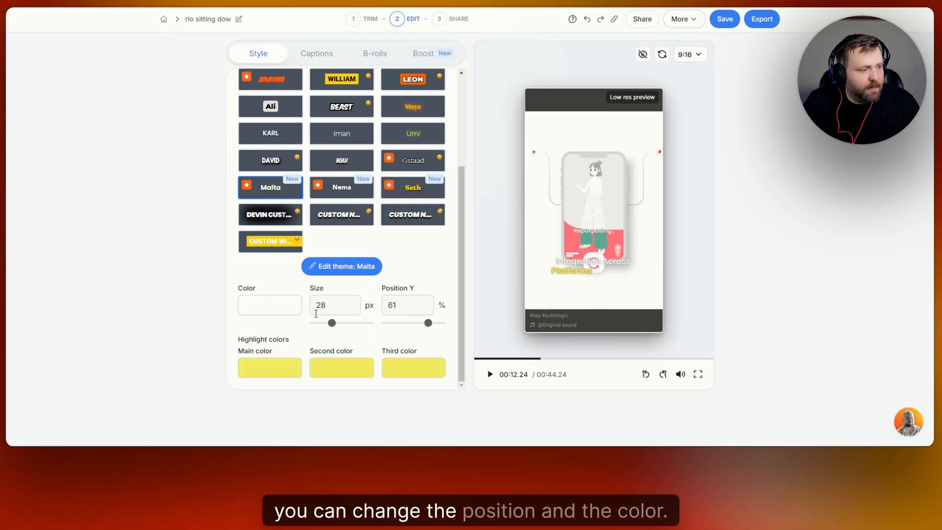
pyautogui.click(287, 316)
pyautogui.click(401, 243)
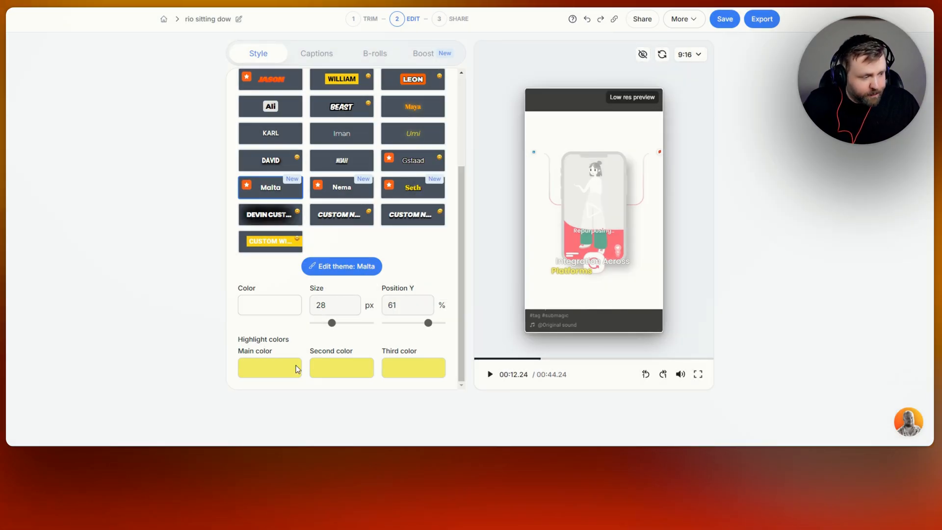
# Select the Leon theme and change its main highlight color to blue (5588FF)
pyautogui.scroll(2, 371, 361)
pyautogui.click(413, 178)
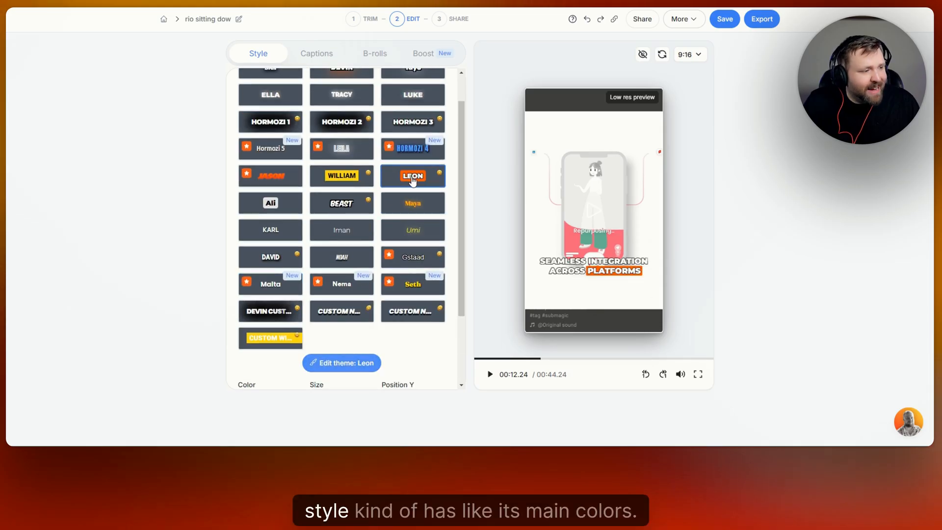
pyautogui.scroll(-2, 407, 288)
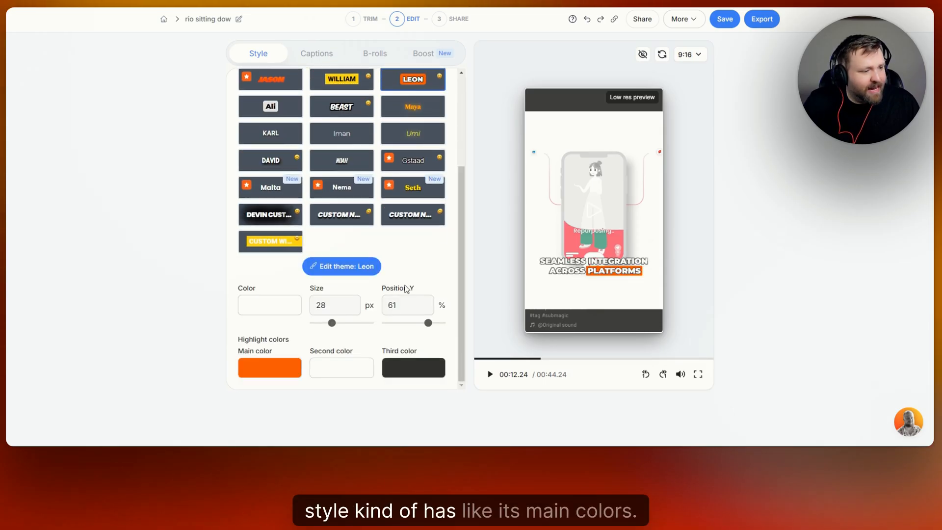
pyautogui.click(291, 372)
pyautogui.click(486, 205)
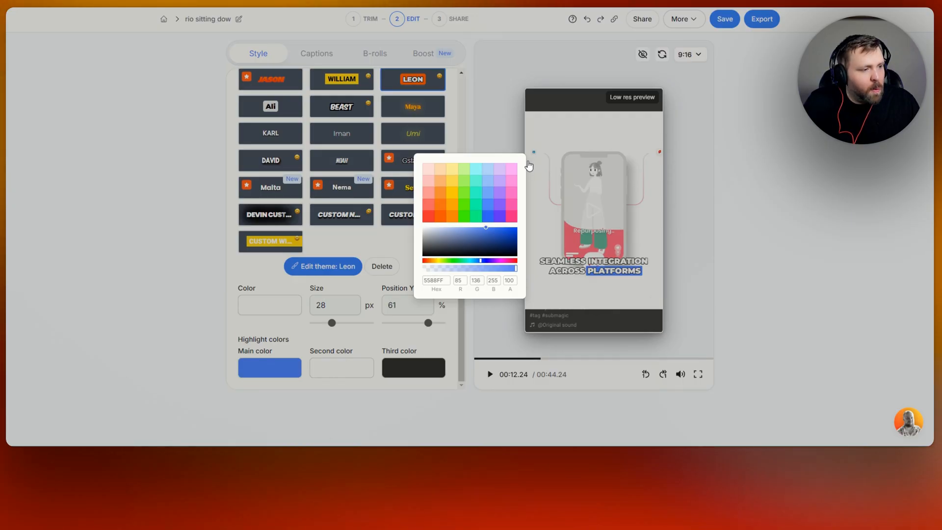
pyautogui.click(376, 239)
# Apply the William caption theme
pyautogui.scroll(3, 432, 265)
pyautogui.scroll(-3, 432, 265)
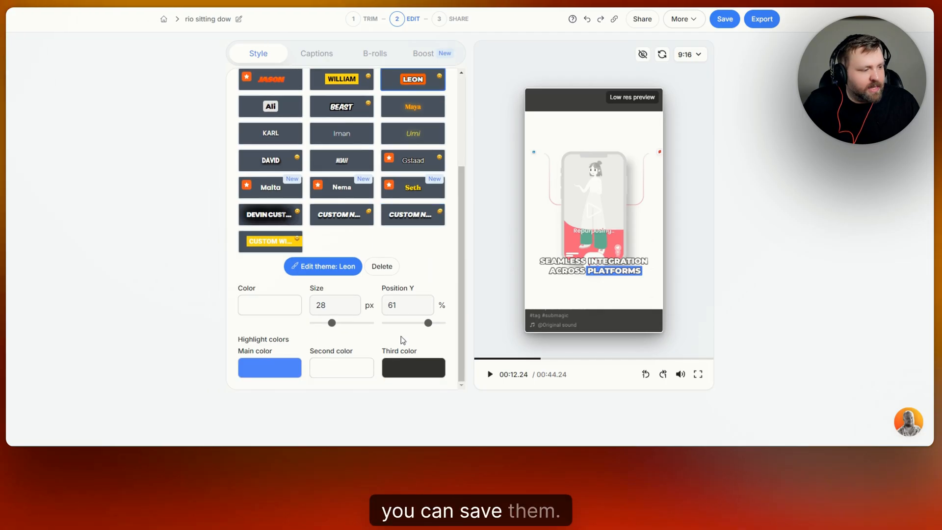
pyautogui.scroll(3, 405, 261)
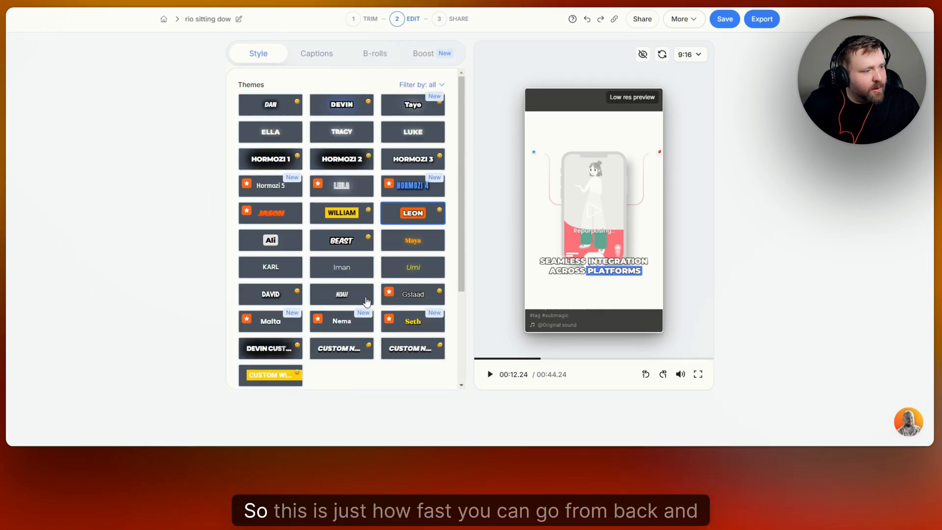
pyautogui.click(370, 216)
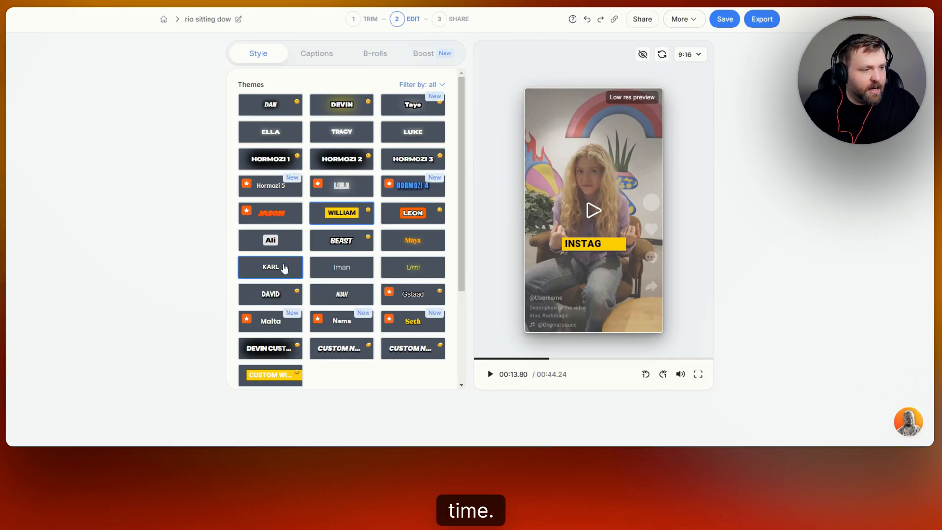
# Open the Captions tab and browse through the caption lines
pyautogui.scroll(-5, 342, 277)
pyautogui.scroll(5, 346, 273)
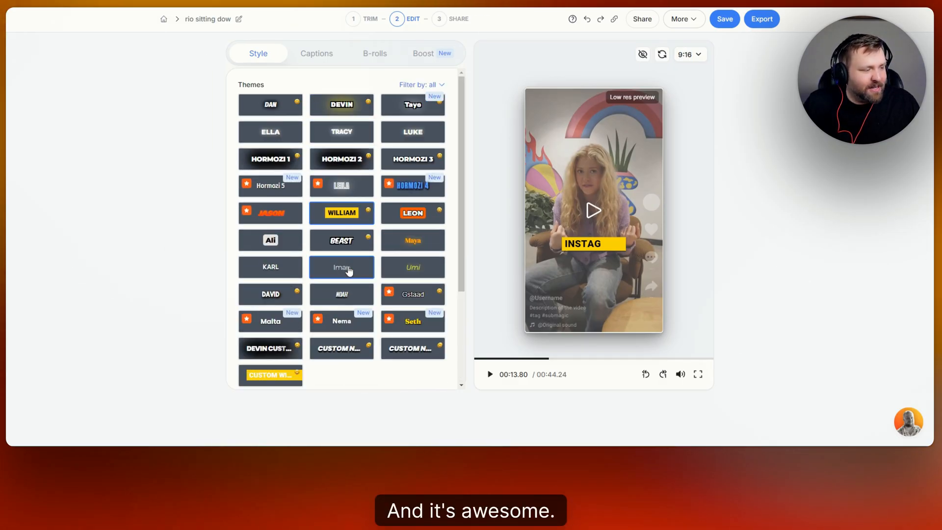
pyautogui.click(325, 57)
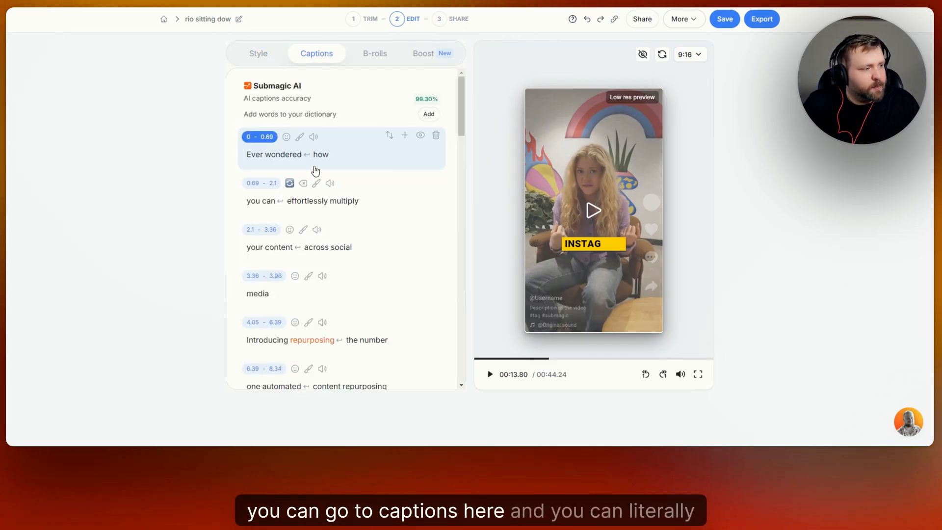
pyautogui.scroll(-5, 309, 186)
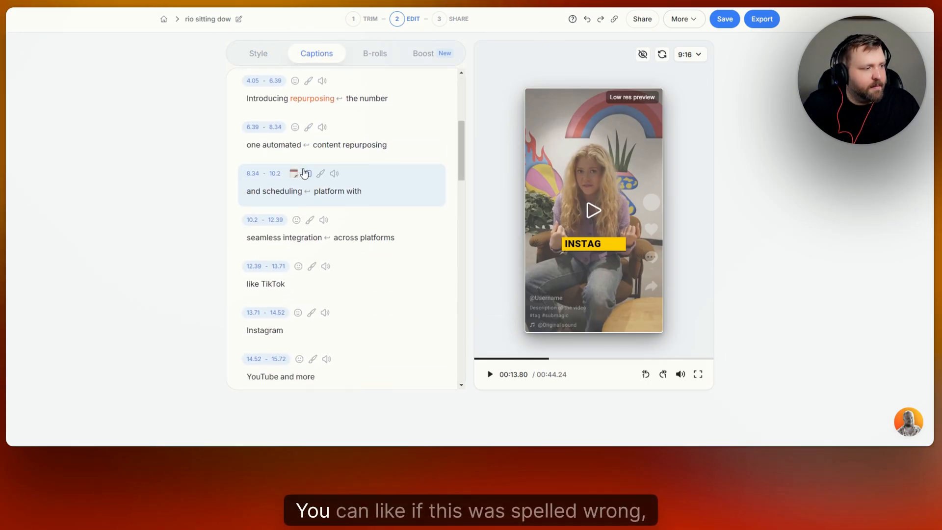
pyautogui.scroll(2, 273, 137)
# Open the word options for 'Introducing' in the caption list, then close them
pyautogui.click(271, 153)
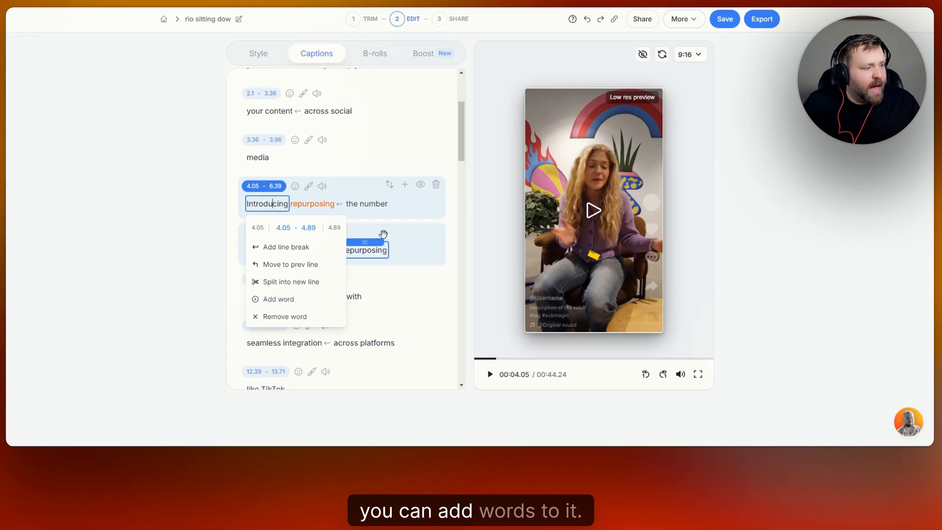
pyautogui.click(438, 146)
pyautogui.scroll(3, 427, 149)
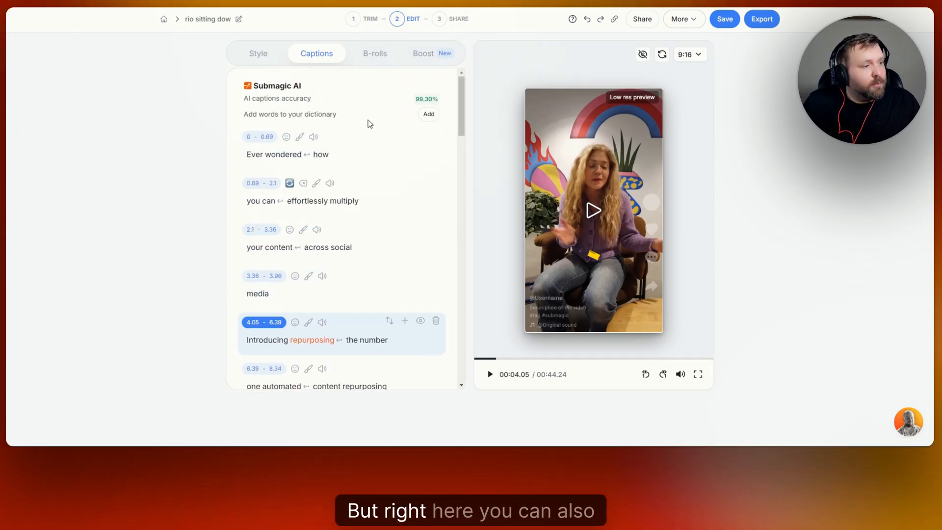
# Open the sound effect list for the first caption line, 'Ever wondered how', then close it
pyautogui.click(286, 137)
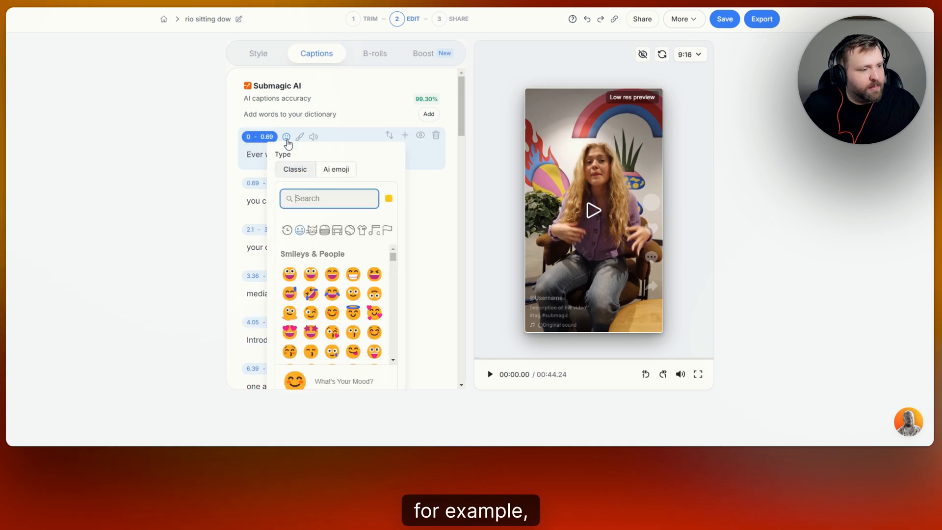
pyautogui.click(313, 137)
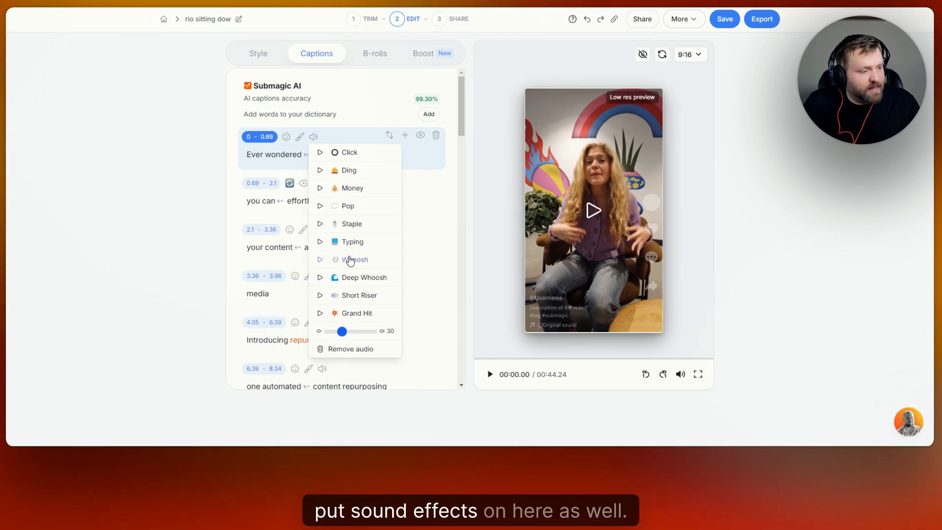
pyautogui.click(319, 74)
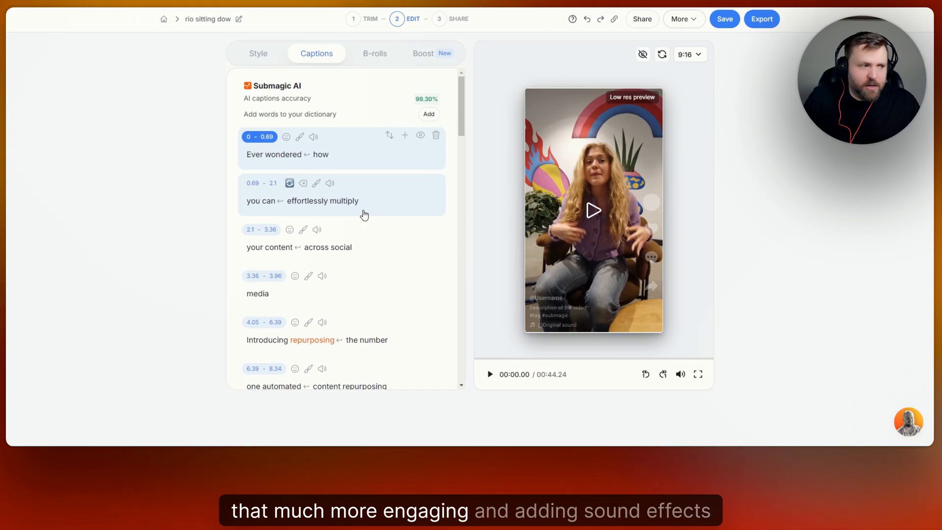
# Add the Ding sound effect to the 'Instagram' caption line and play the video back from there
pyautogui.scroll(-4, 362, 154)
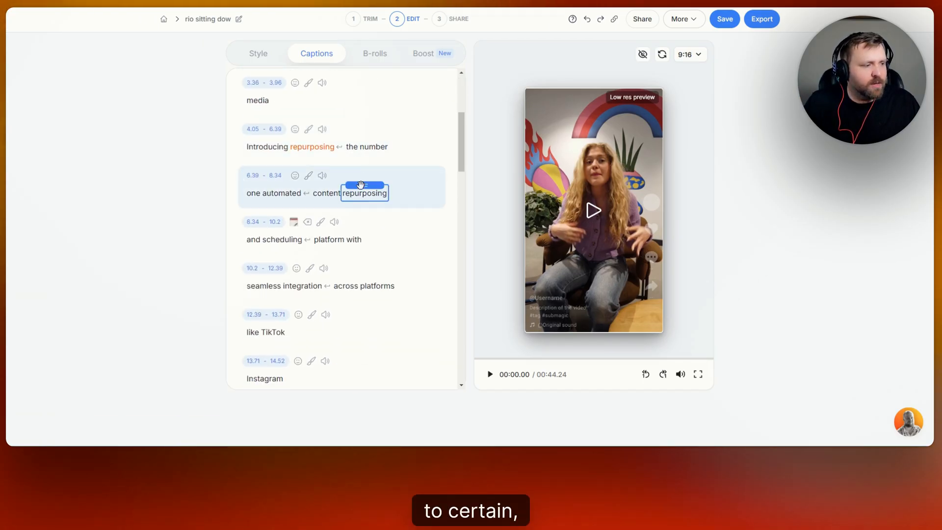
pyautogui.scroll(-2, 354, 209)
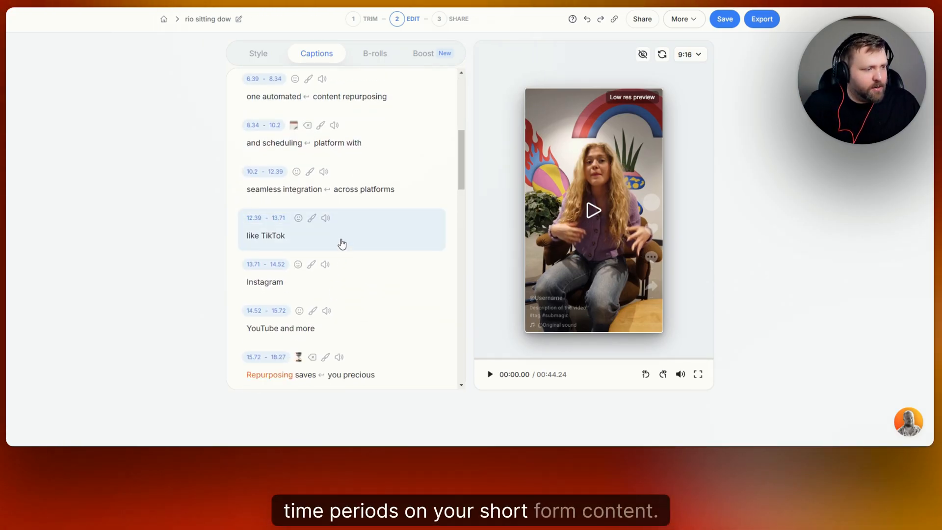
pyautogui.scroll(-2, 344, 235)
pyautogui.scroll(1, 351, 219)
pyautogui.click(347, 229)
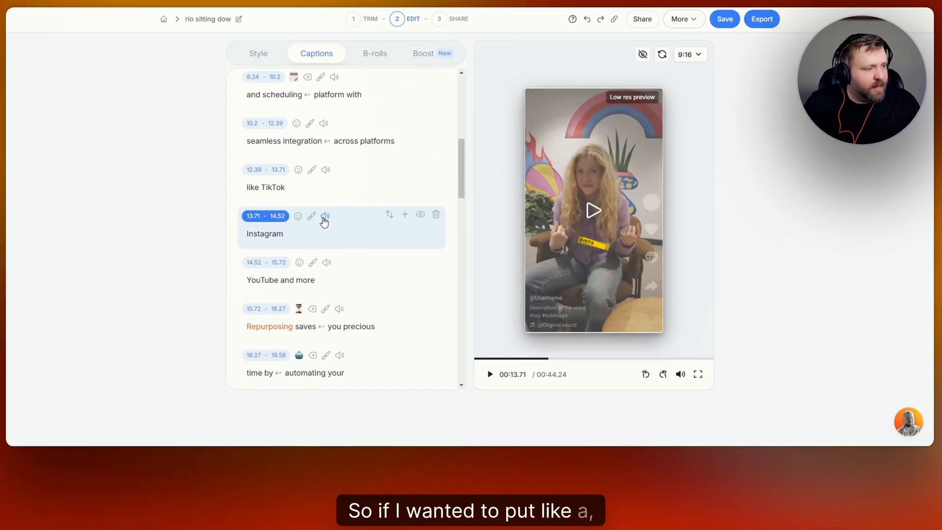
pyautogui.click(325, 218)
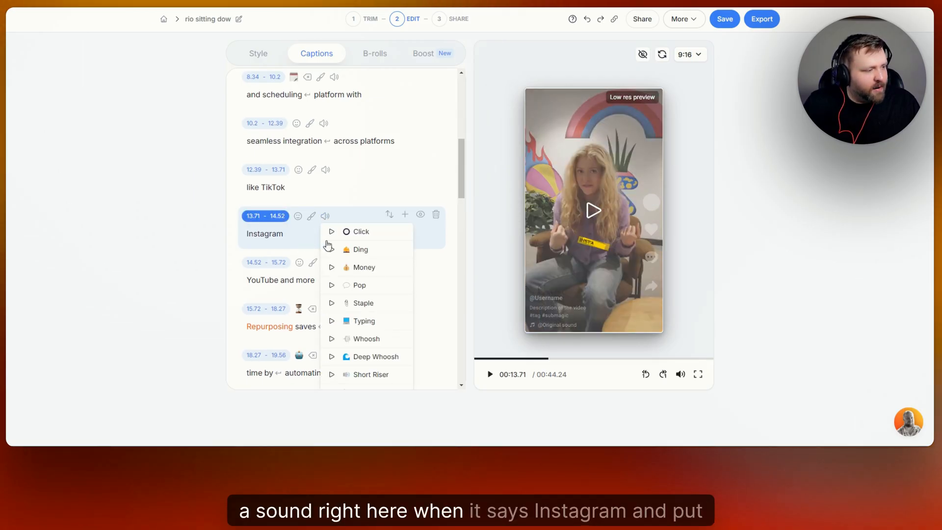
pyautogui.click(362, 250)
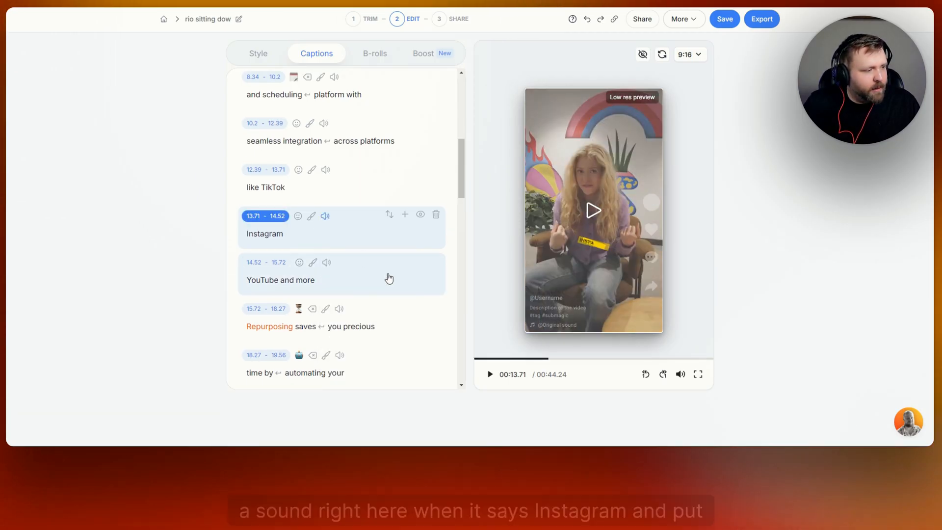
pyautogui.click(325, 219)
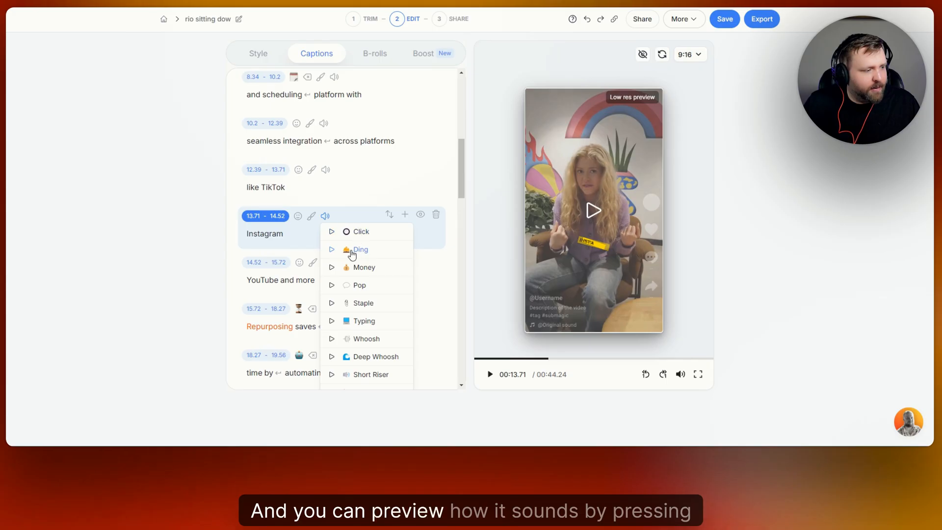
pyautogui.click(361, 217)
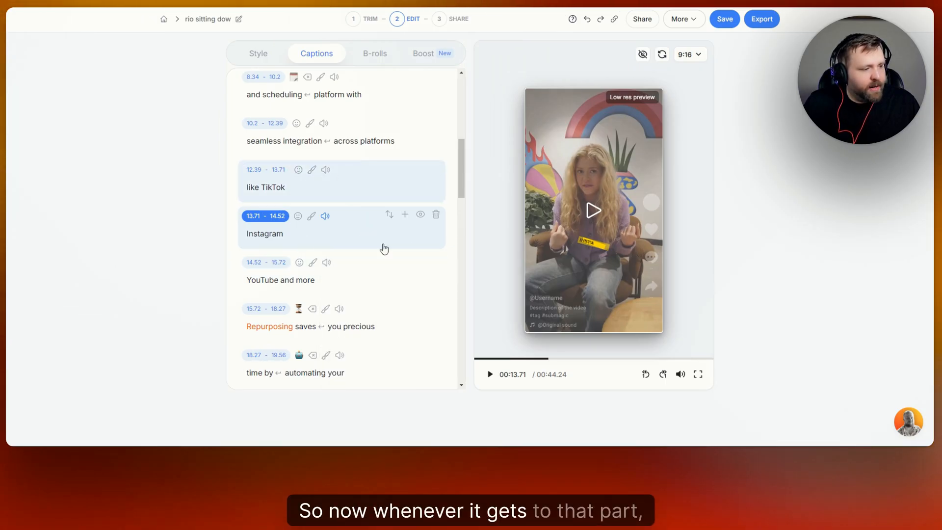
pyautogui.click(490, 376)
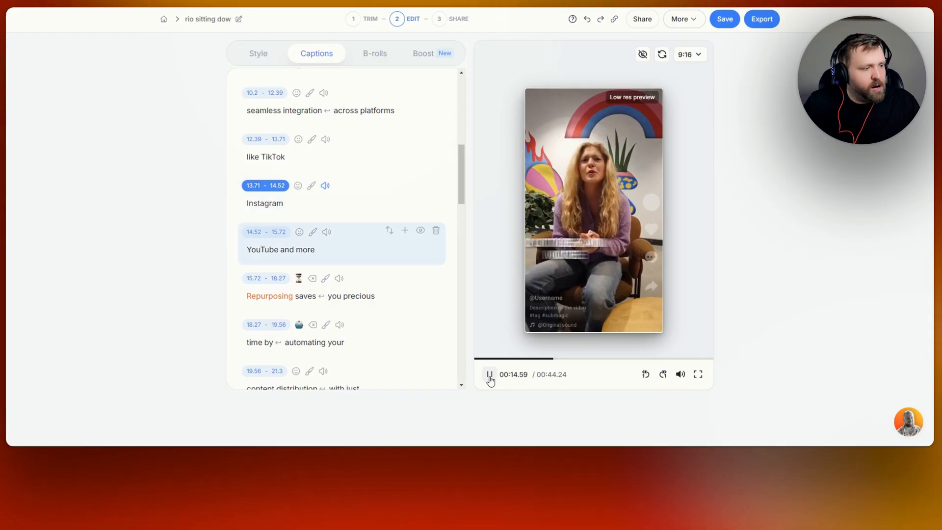
pyautogui.click(490, 375)
# Add the Money sound effect to the final caption line, 'out for free', and preview the ending
pyautogui.scroll(-15, 378, 236)
pyautogui.scroll(-6, 377, 218)
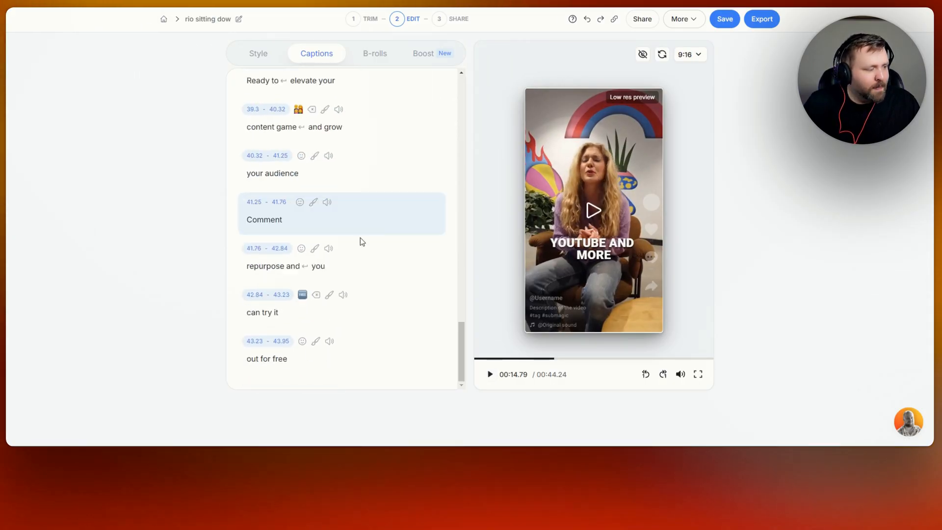
pyautogui.click(329, 344)
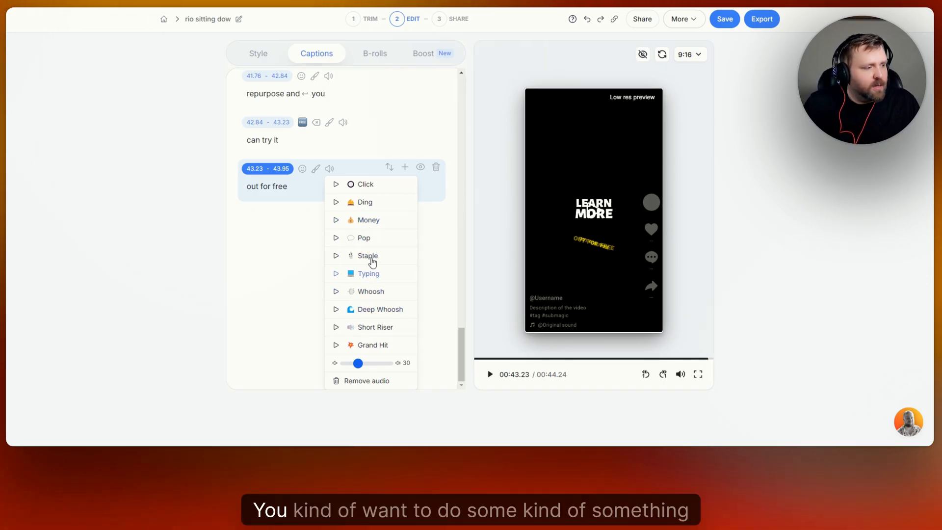
pyautogui.click(369, 220)
pyautogui.scroll(4, 385, 253)
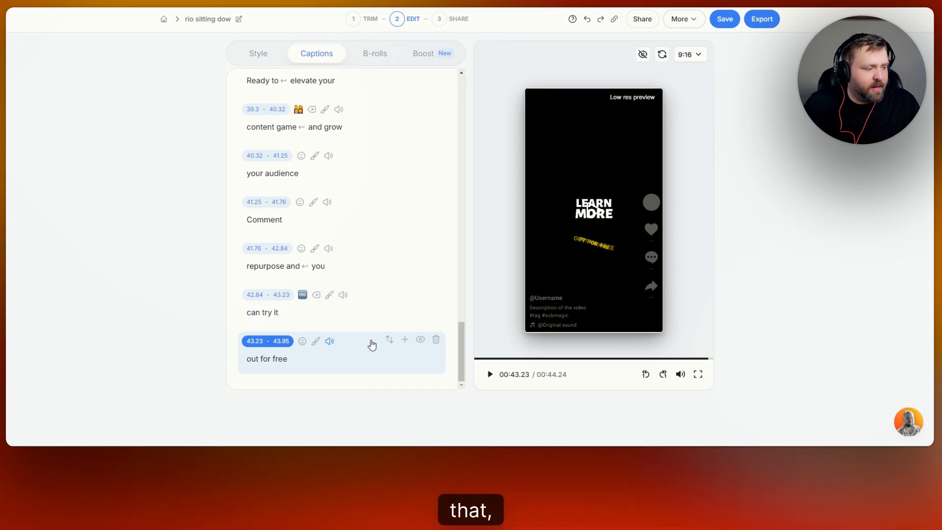
pyautogui.click(486, 375)
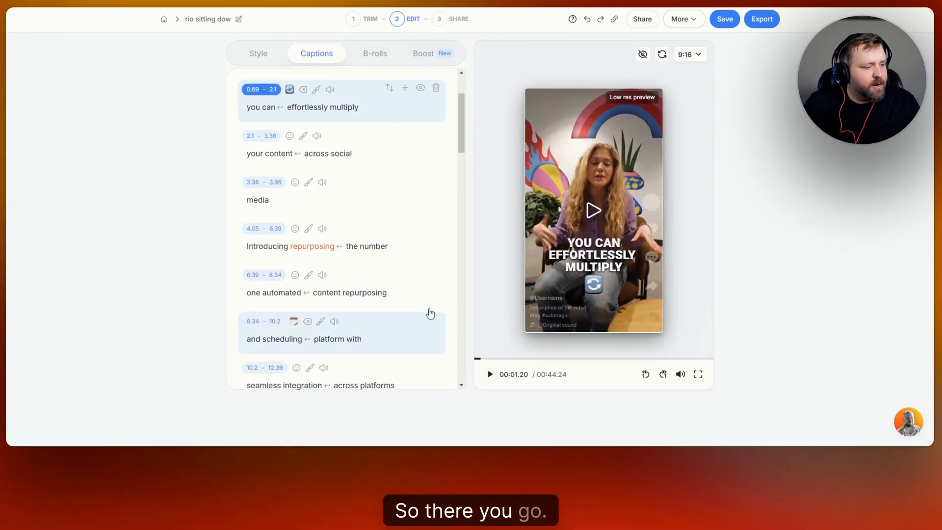
# Generate B-rolls automatically for the caption segments with Magic B-rolls
pyautogui.scroll(3, 412, 289)
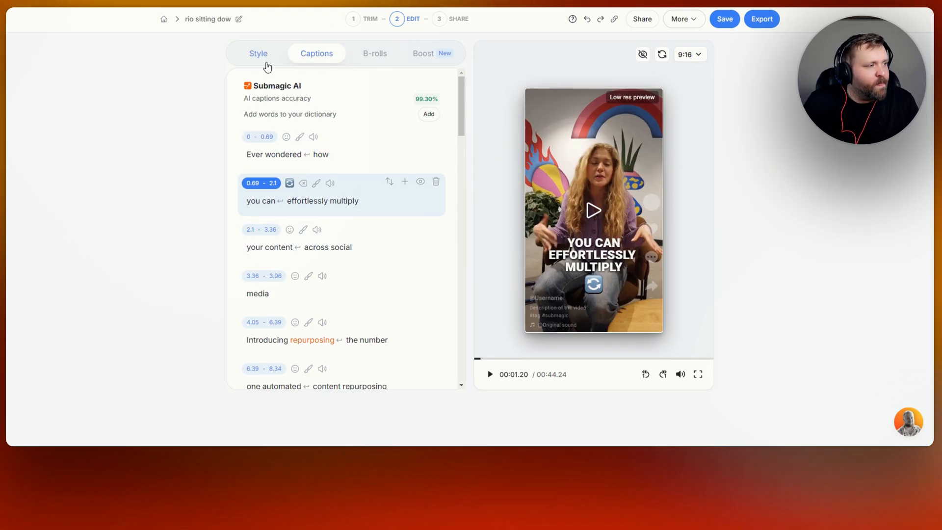
pyautogui.click(376, 53)
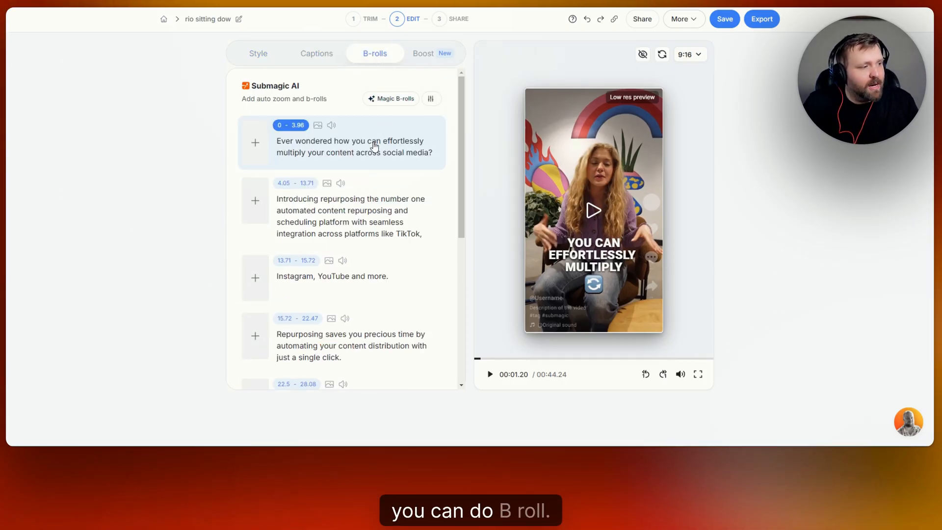
pyautogui.scroll(-4, 375, 147)
pyautogui.scroll(5, 379, 146)
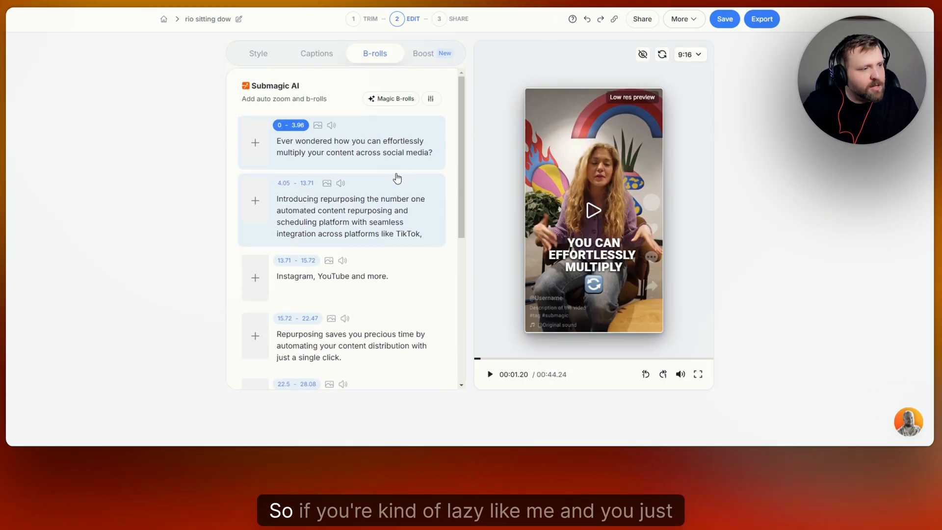
pyautogui.click(399, 100)
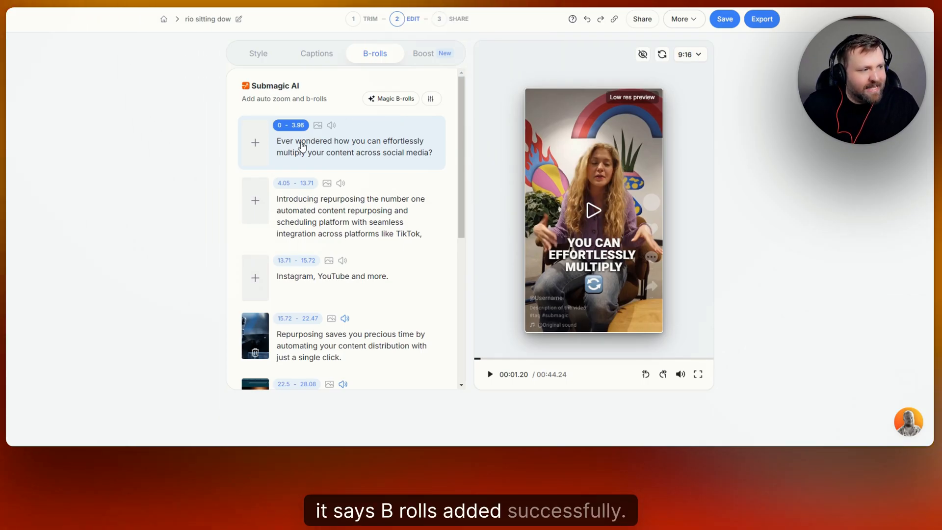
# Inspect and preview the B-roll placed on the 'Repurposing saves you precious time' segment
pyautogui.scroll(-3, 314, 156)
pyautogui.click(256, 196)
pyautogui.scroll(-2, 357, 211)
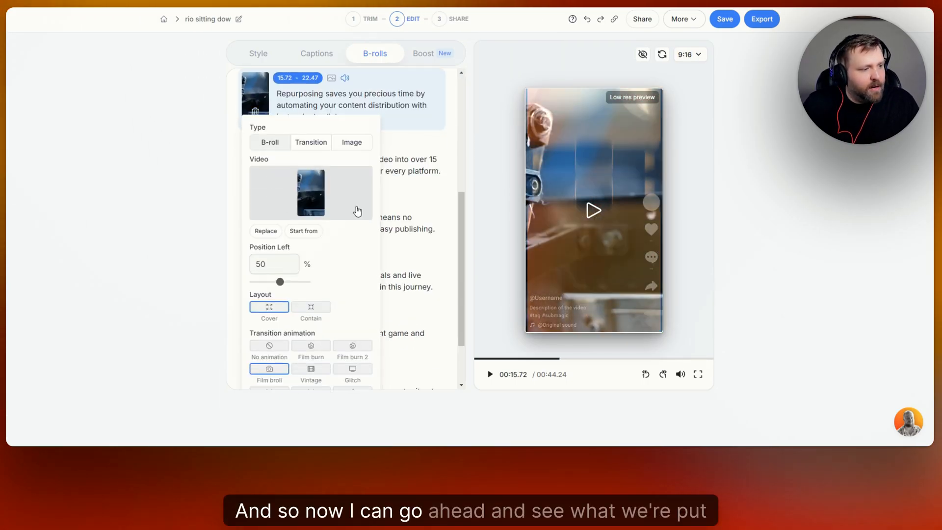
pyautogui.click(587, 214)
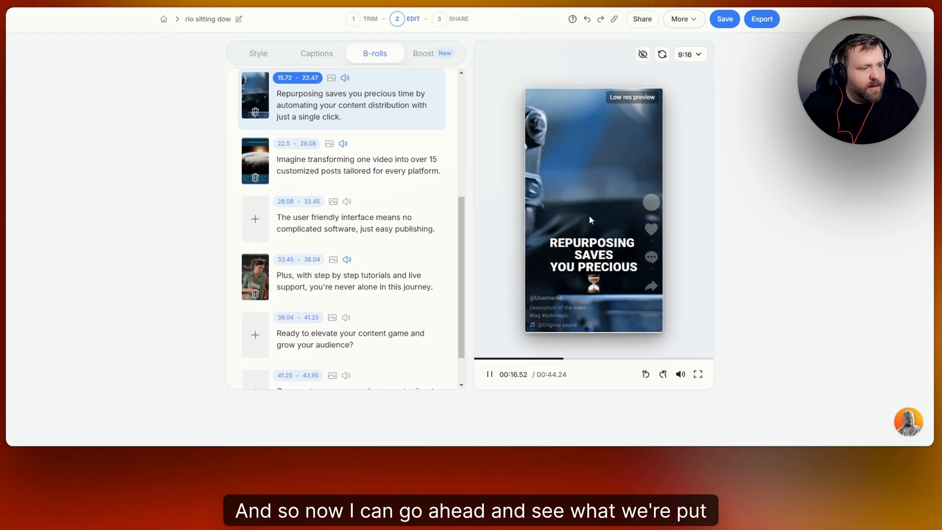
pyautogui.click(490, 376)
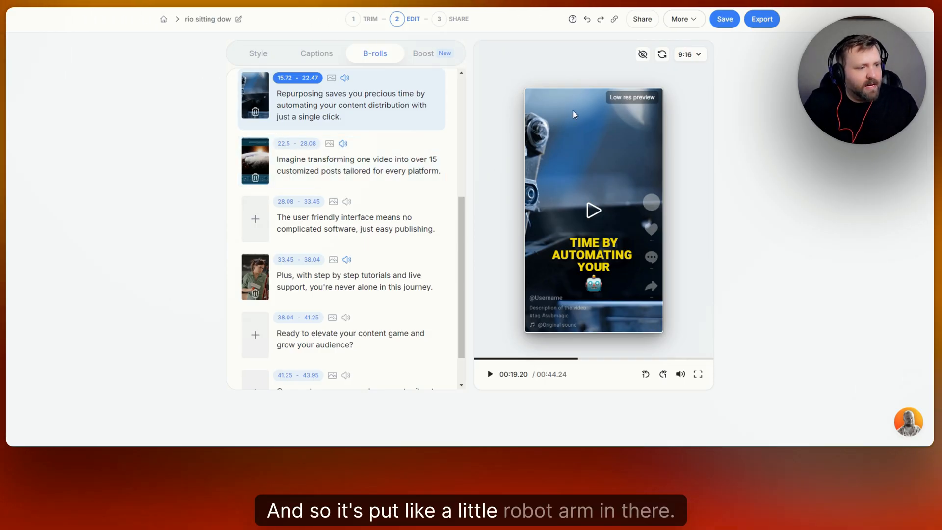
# Preview, then remove, the B-roll on the 'Imagine transforming one video' segment
pyautogui.click(358, 165)
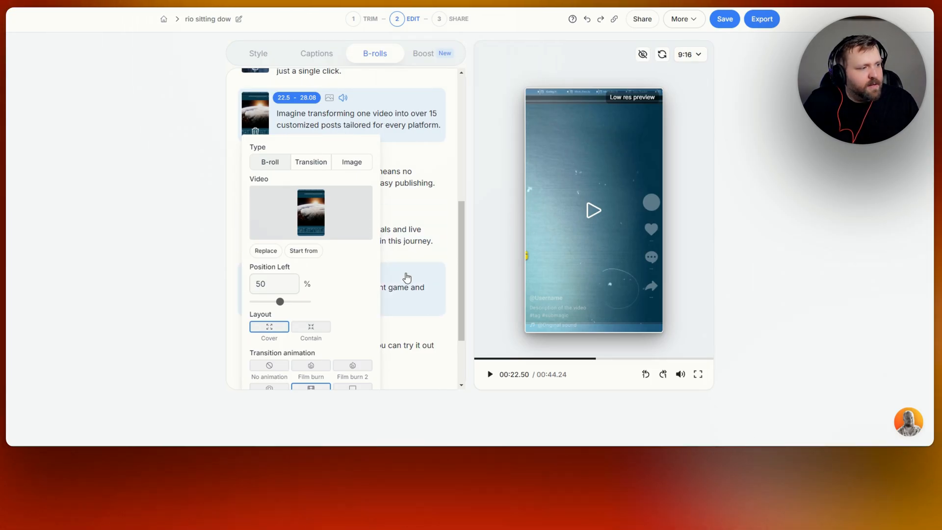
pyautogui.click(489, 378)
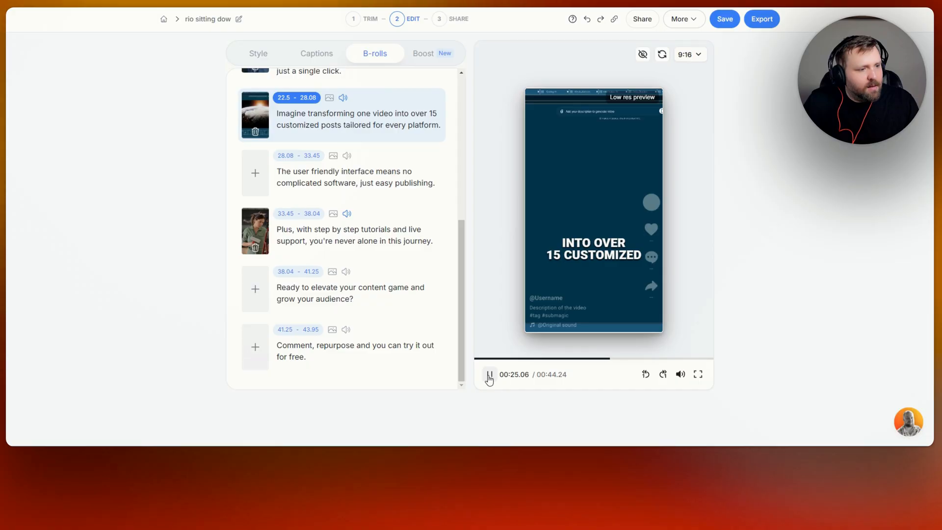
pyautogui.click(489, 377)
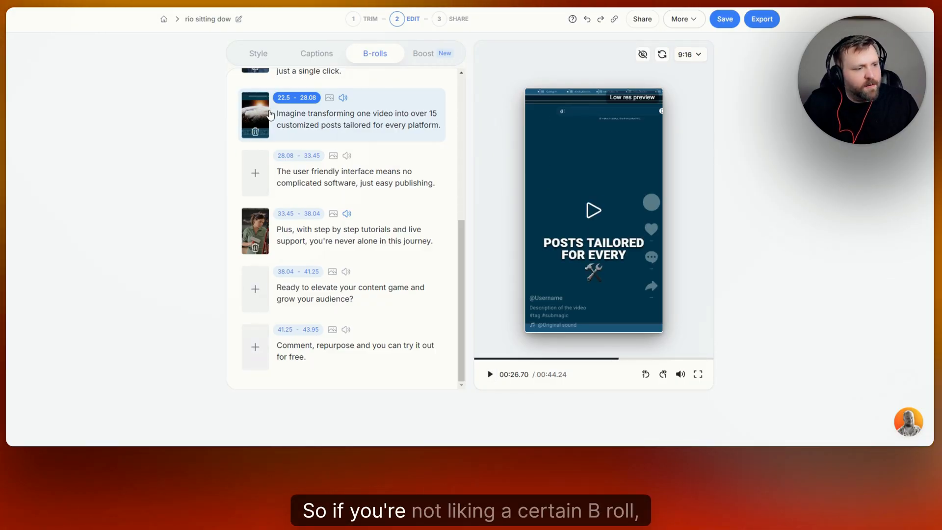
pyautogui.click(257, 131)
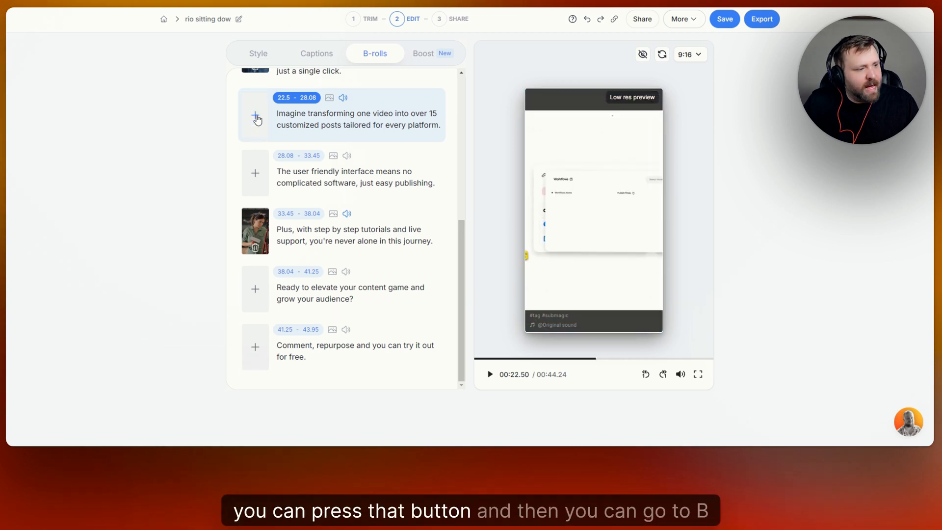
# Add a new B-roll to that segment by searching premium videos for 'automation' and choosing the blue tech clip, then preview it
pyautogui.click(256, 117)
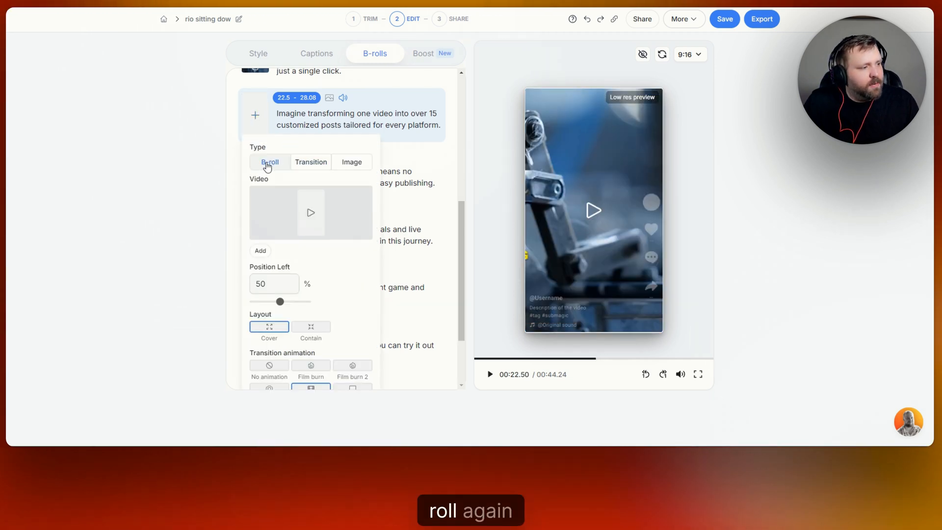
pyautogui.click(311, 214)
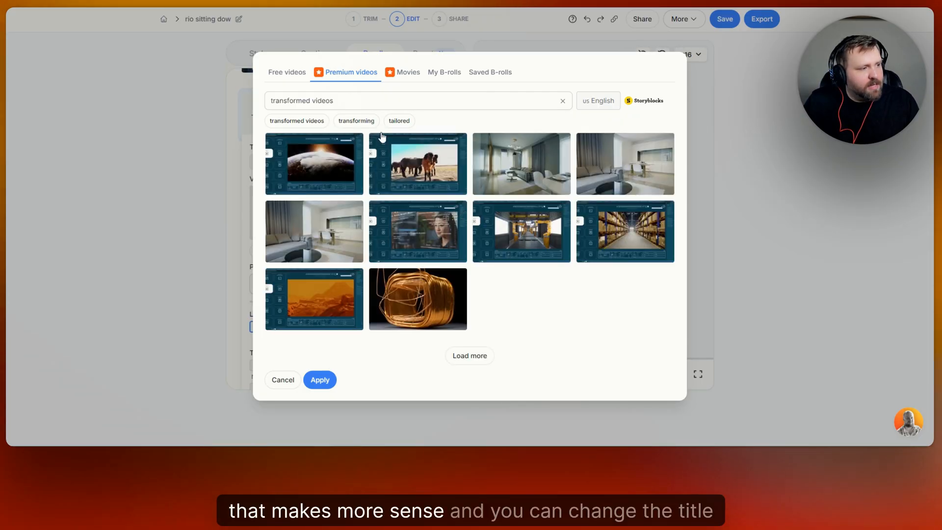
pyautogui.moveTo(347, 101); pyautogui.dragTo(275, 100)
pyautogui.press('BackSpace')
pyautogui.press('BackSpace')
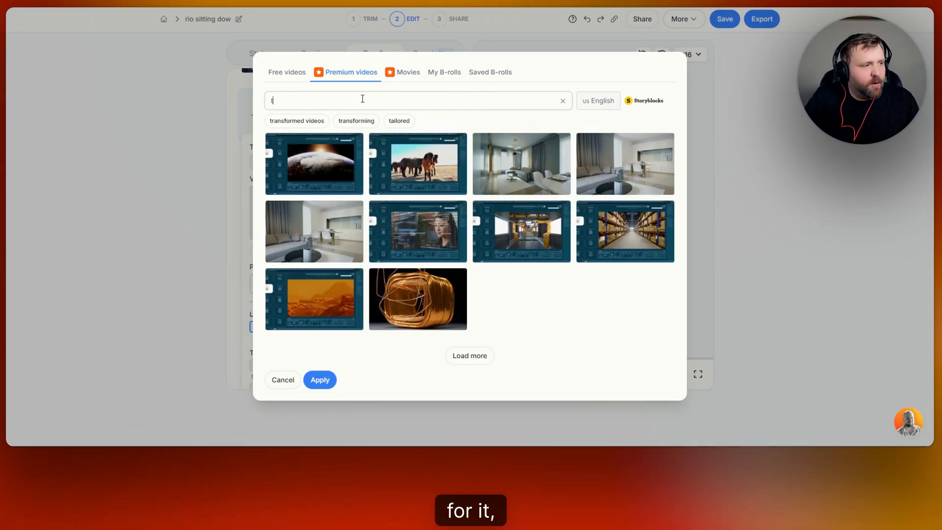
pyautogui.write('automation')
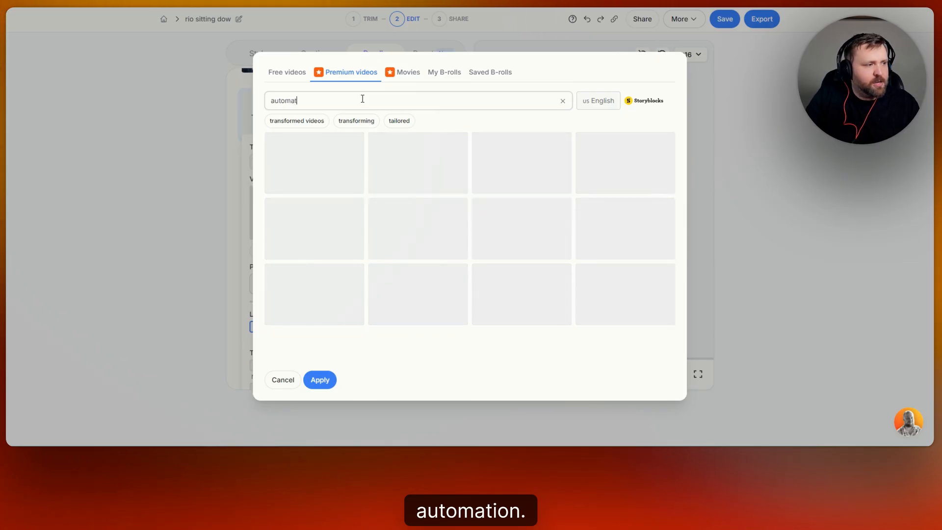
pyautogui.press('Return')
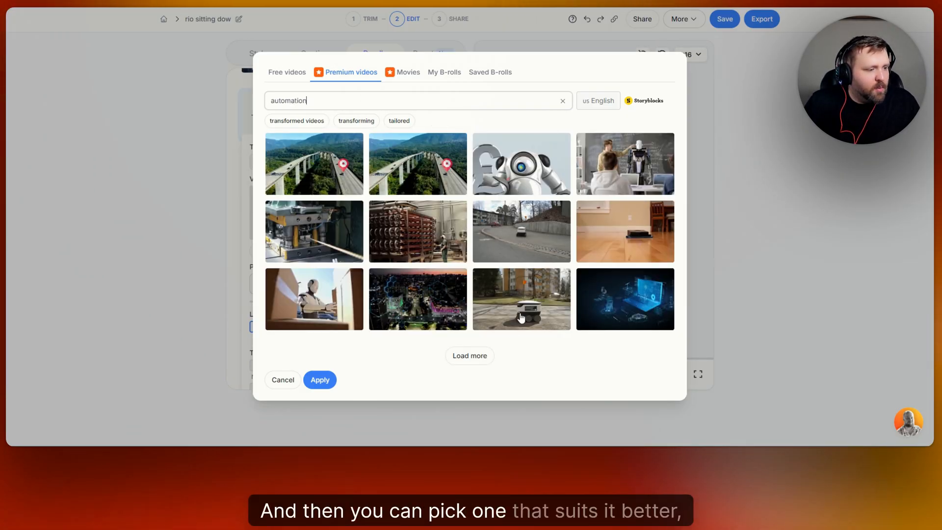
pyautogui.click(622, 298)
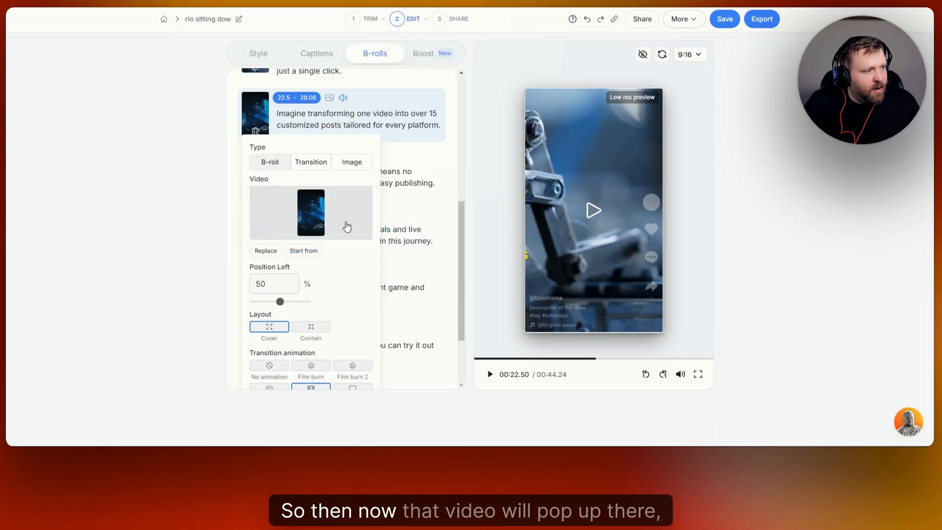
pyautogui.click(593, 213)
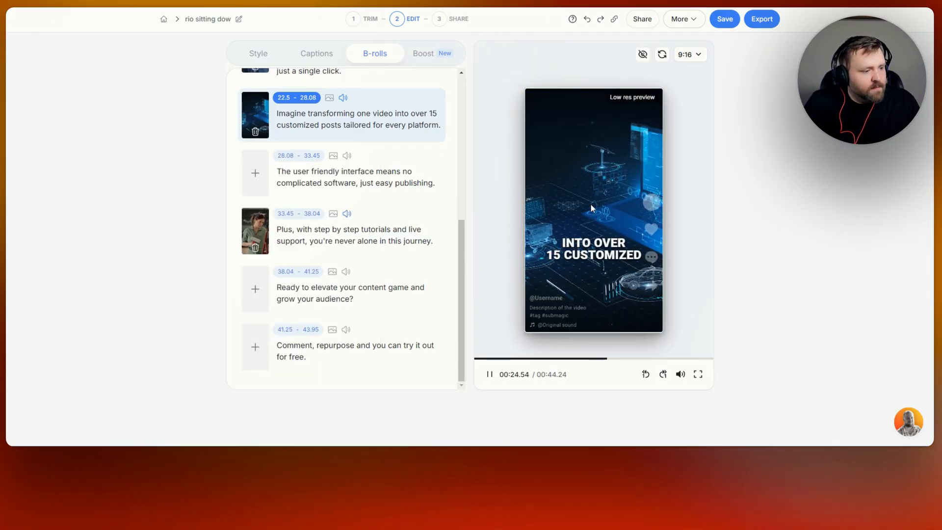
pyautogui.click(591, 209)
# Add a transition to 'The user friendly interface' segment, trying several animations and choosing Film broll
pyautogui.click(255, 175)
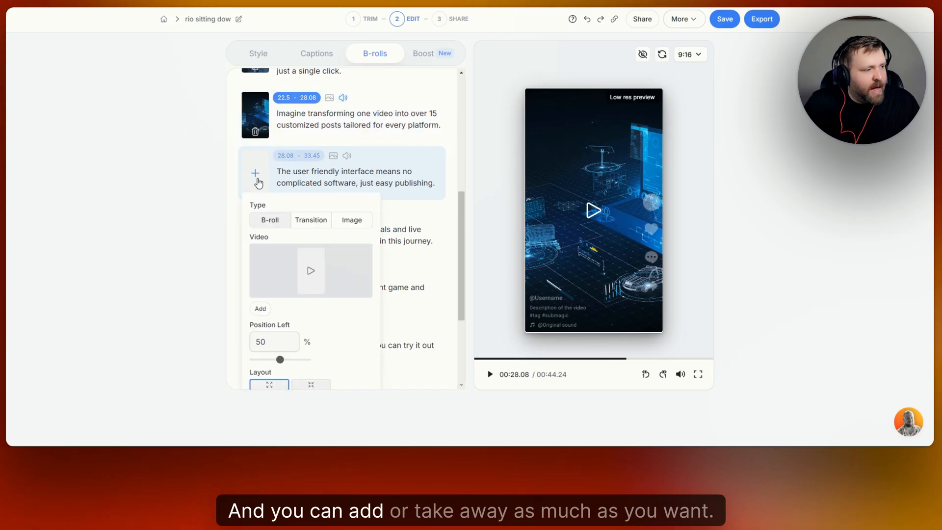
pyautogui.click(312, 228)
pyautogui.scroll(-2, 344, 216)
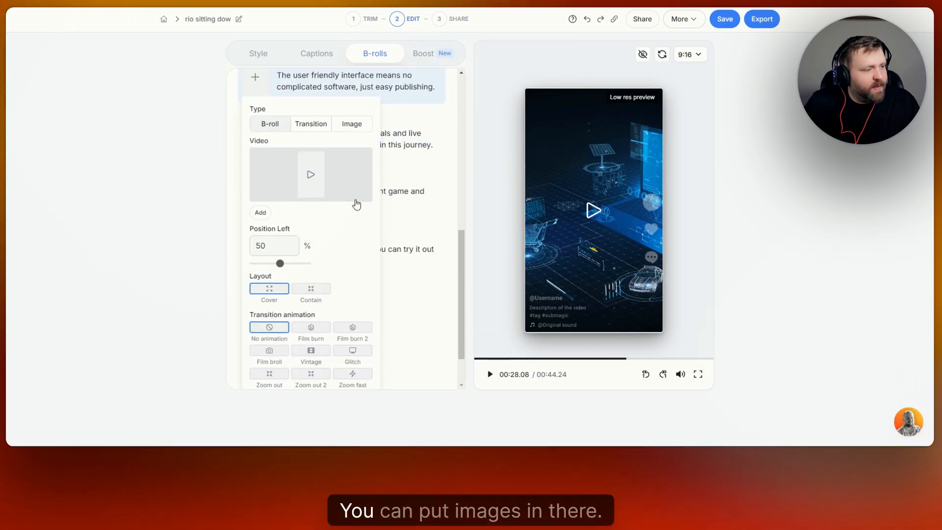
pyautogui.click(356, 129)
pyautogui.scroll(-2, 349, 151)
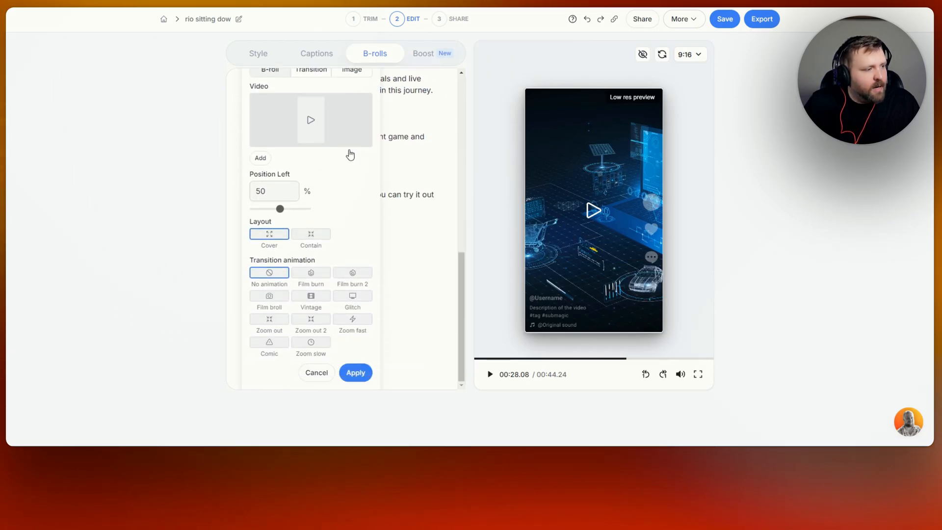
pyautogui.scroll(2, 333, 138)
pyautogui.click(309, 118)
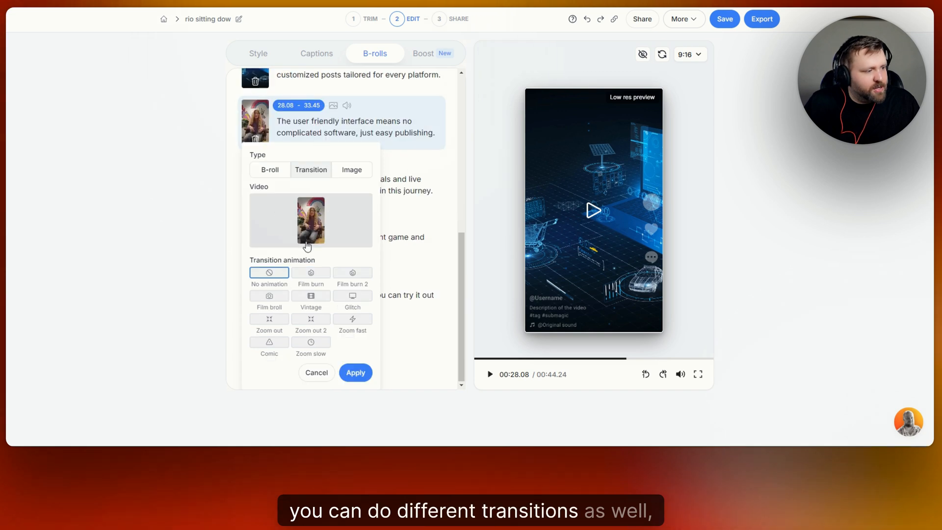
pyautogui.click(311, 273)
pyautogui.click(353, 274)
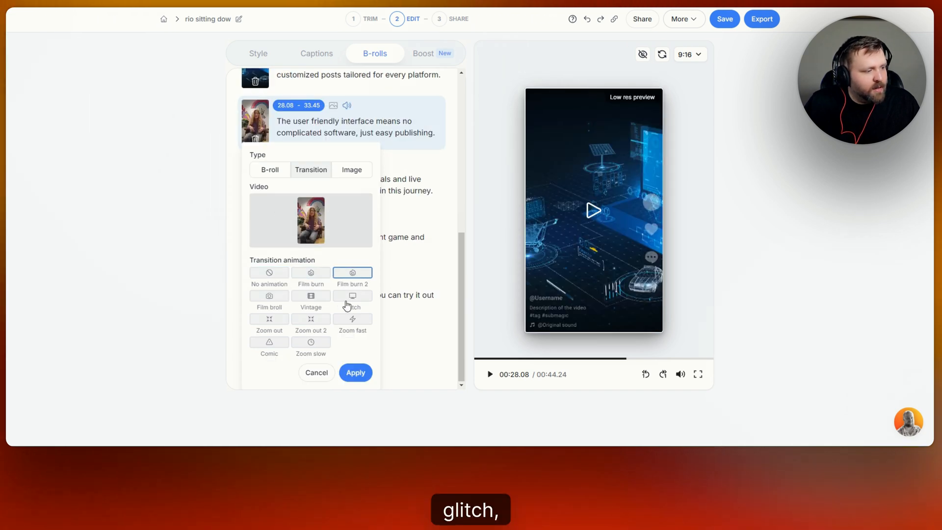
pyautogui.click(349, 301)
pyautogui.click(311, 307)
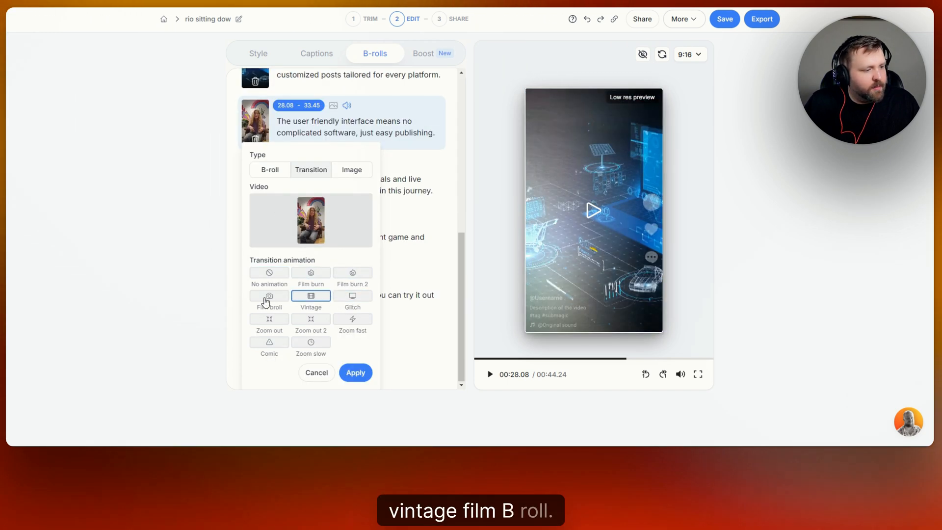
pyautogui.click(266, 301)
# Lower the percentage of B-rolls in the Magic B-rolls settings
pyautogui.scroll(10, 312, 356)
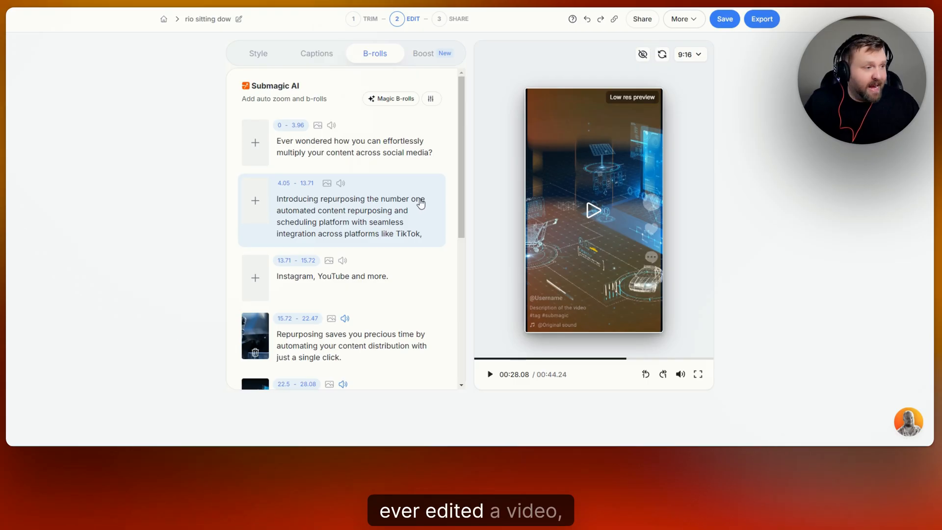
pyautogui.click(433, 104)
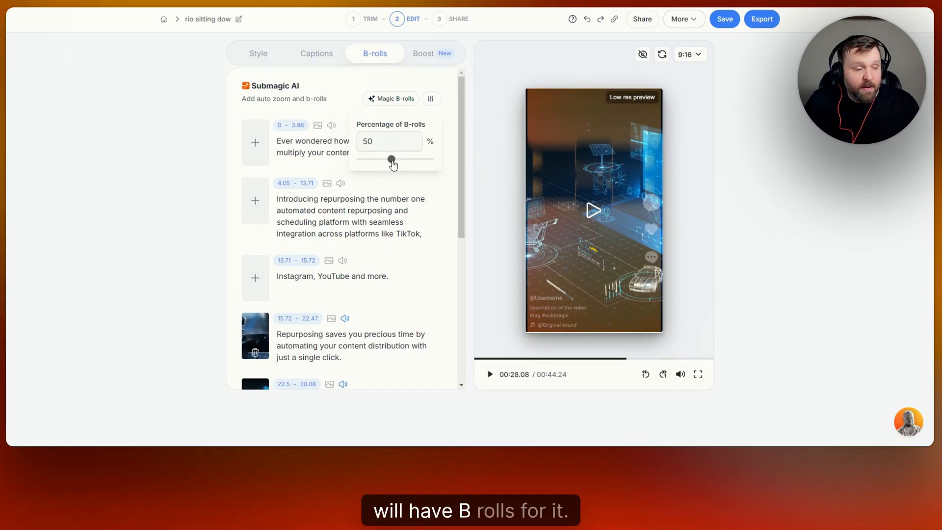
pyautogui.moveTo(392, 160); pyautogui.dragTo(365, 171)
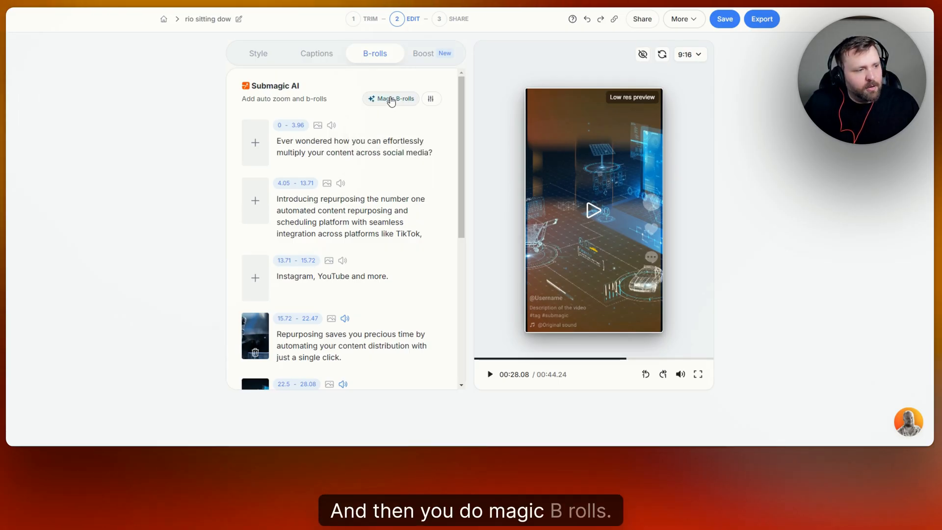
pyautogui.scroll(-5, 417, 176)
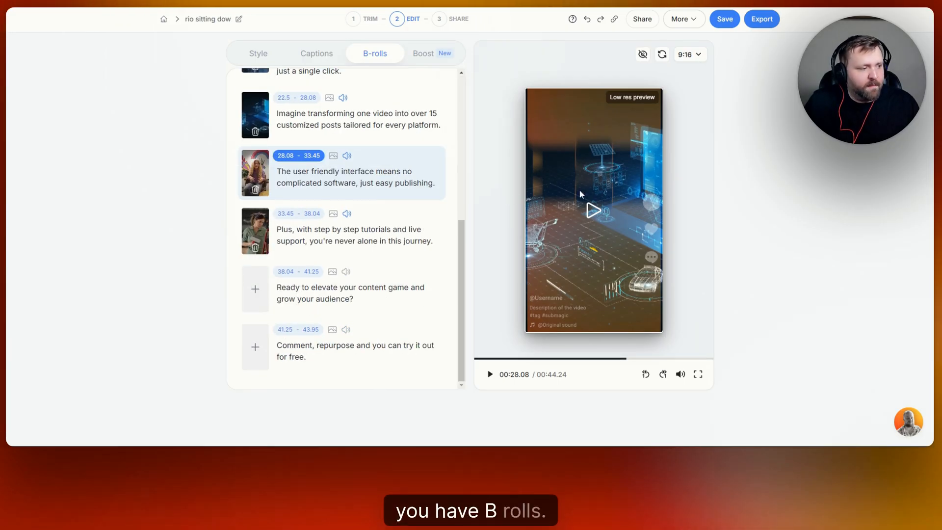
pyautogui.scroll(5, 422, 197)
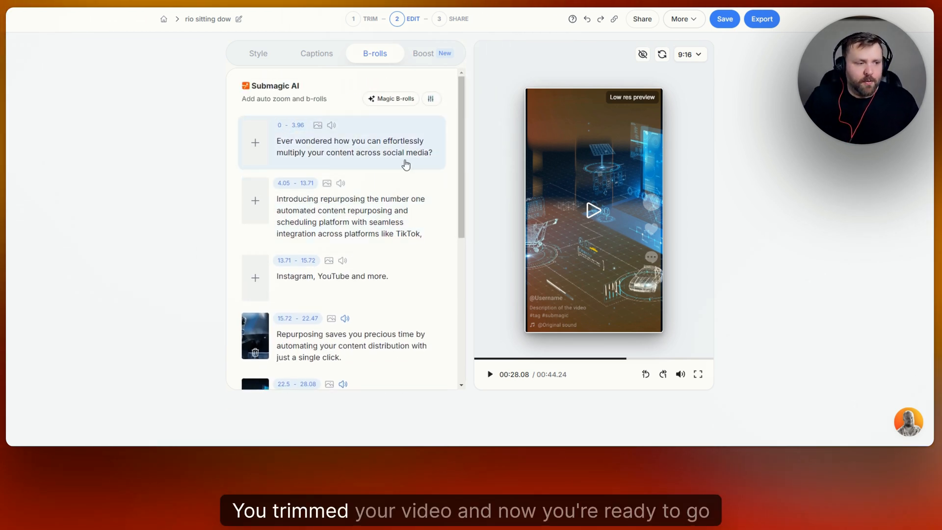
# Turn on AI Hook title in Boost and keep the first theme, Laura
pyautogui.click(432, 57)
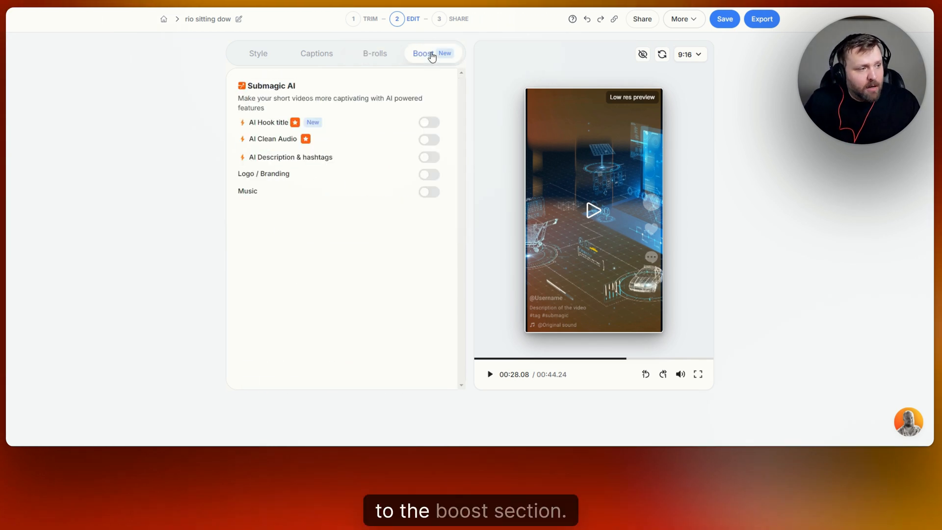
pyautogui.click(431, 123)
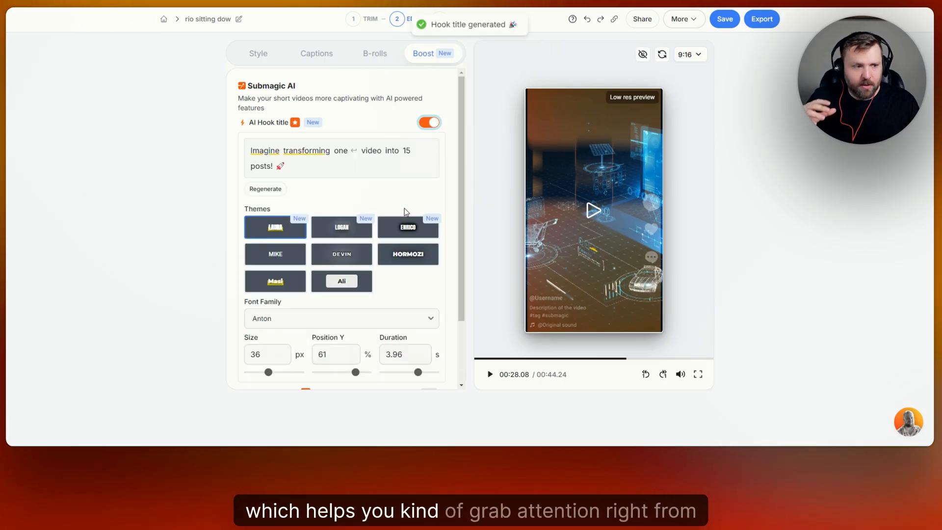
pyautogui.click(269, 230)
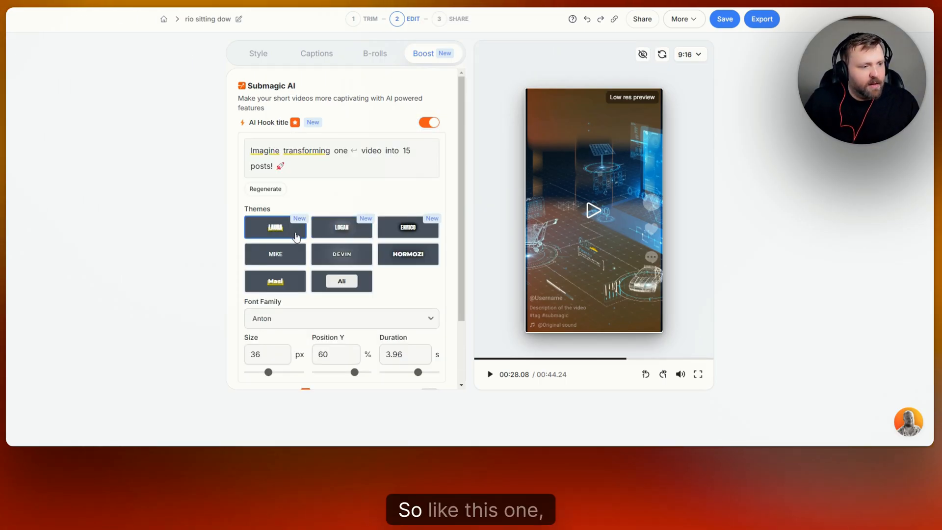
# Preview the hook title from the start of the video, comparing another theme before returning to Laura
pyautogui.click(592, 210)
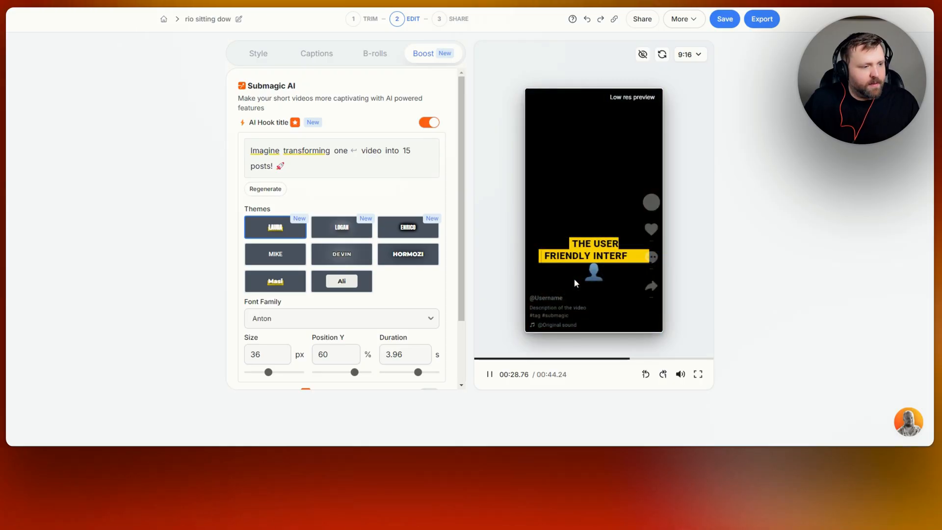
pyautogui.click(555, 276)
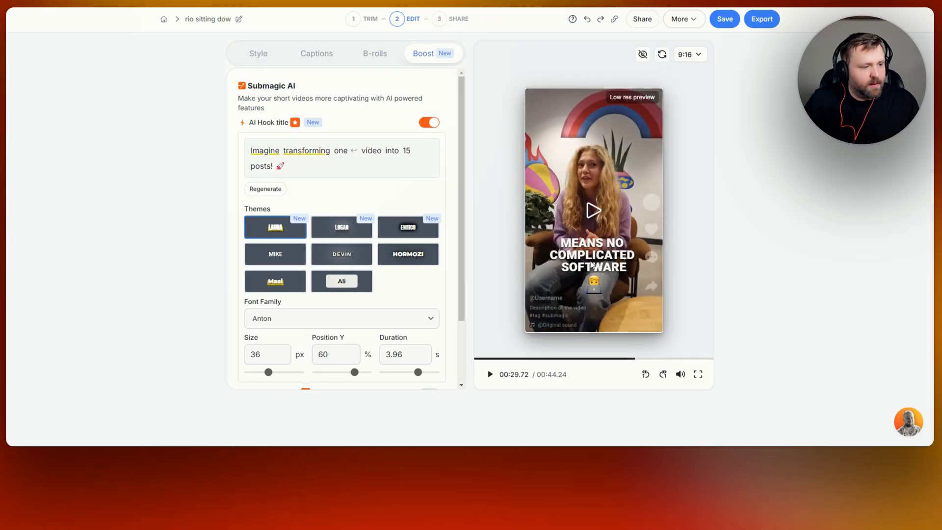
pyautogui.click(475, 359)
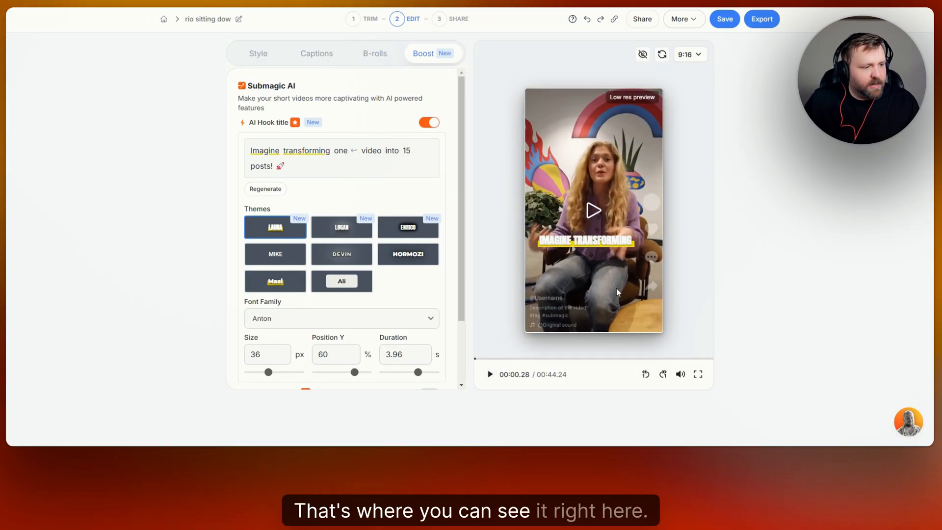
pyautogui.click(490, 374)
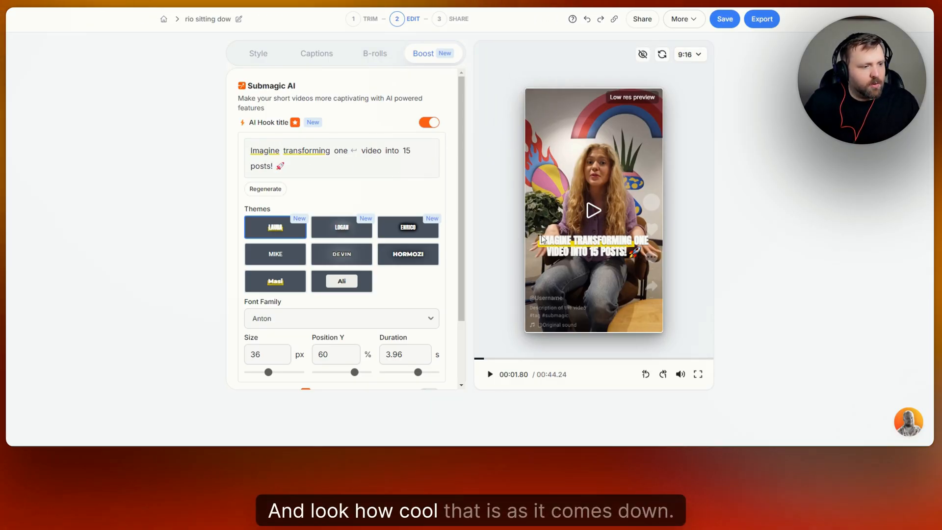
pyautogui.click(414, 235)
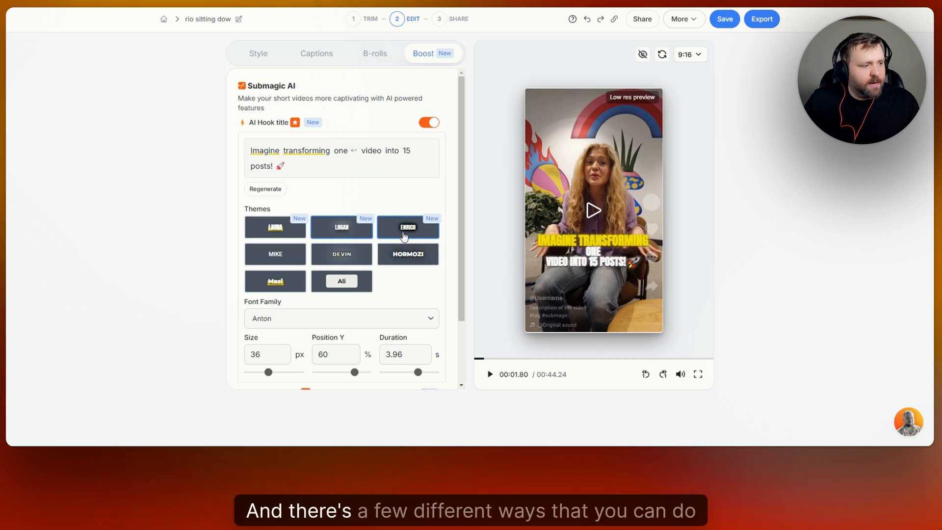
pyautogui.click(279, 231)
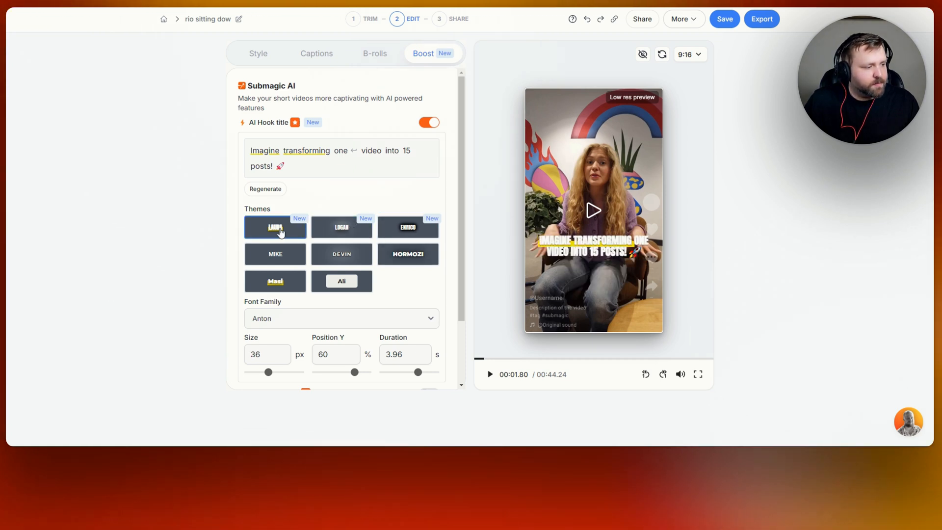
# Set the hook title font family to TheBold and its duration to 2.1 s
pyautogui.scroll(-3, 424, 243)
pyautogui.click(424, 243)
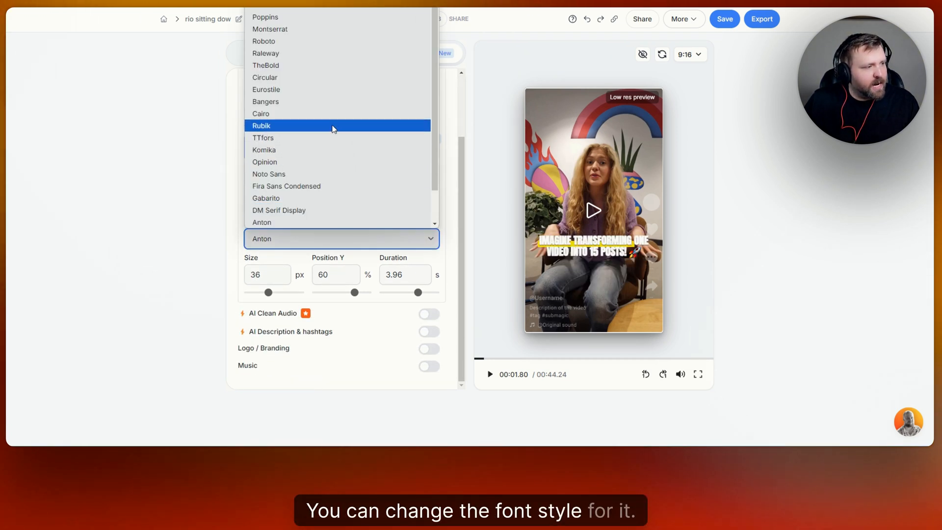
pyautogui.click(303, 65)
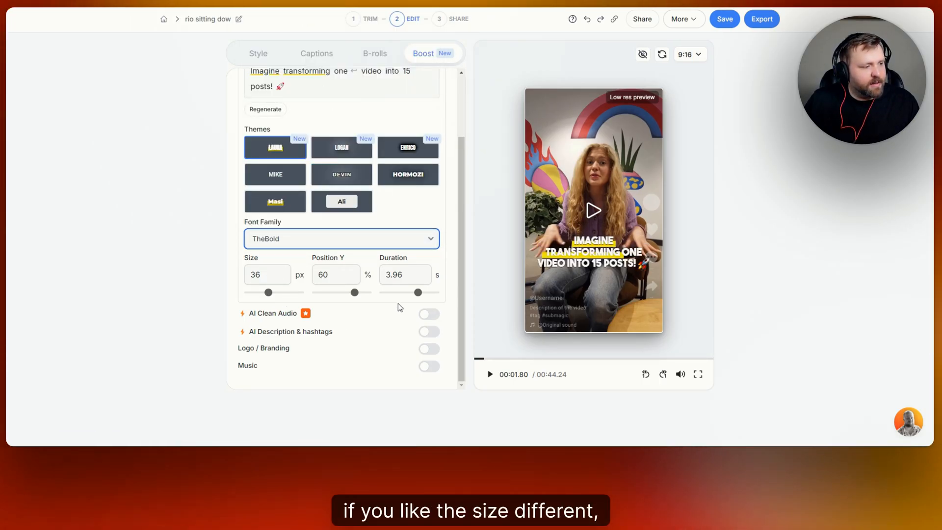
pyautogui.moveTo(418, 293); pyautogui.dragTo(411, 294)
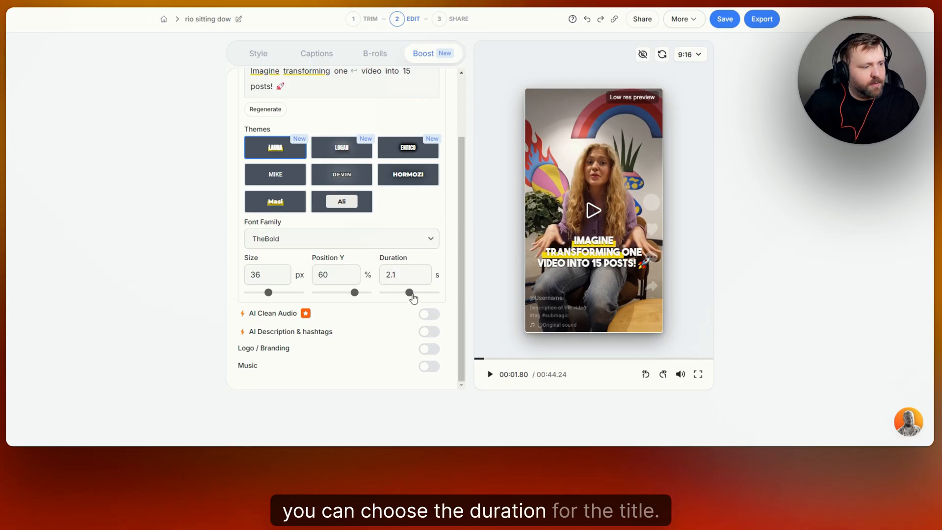
# Turn on AI Description & hashtags and generate the long version of the description
pyautogui.click(478, 360)
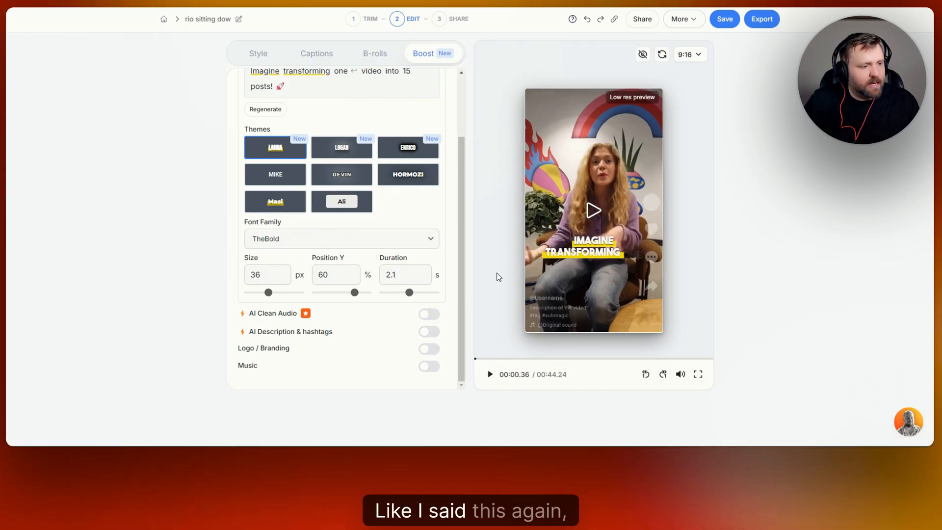
pyautogui.scroll(2, 447, 142)
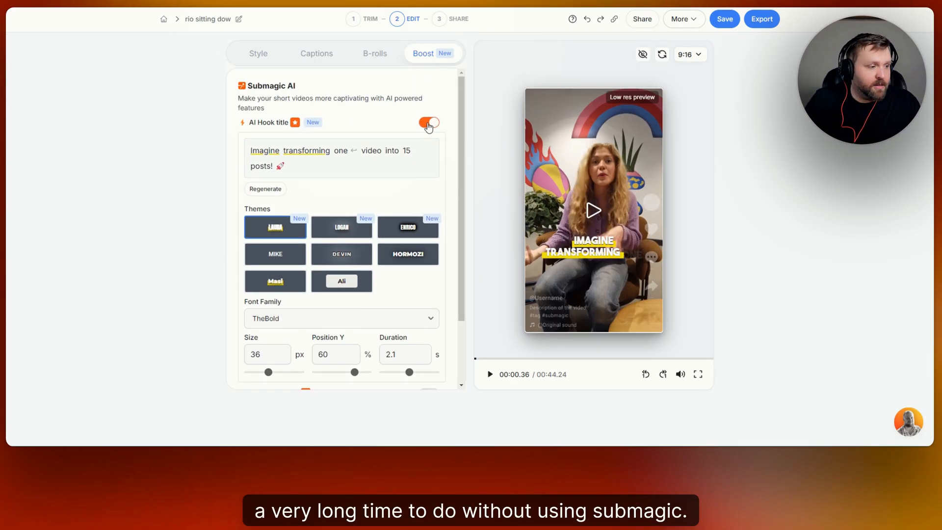
pyautogui.scroll(-2, 435, 80)
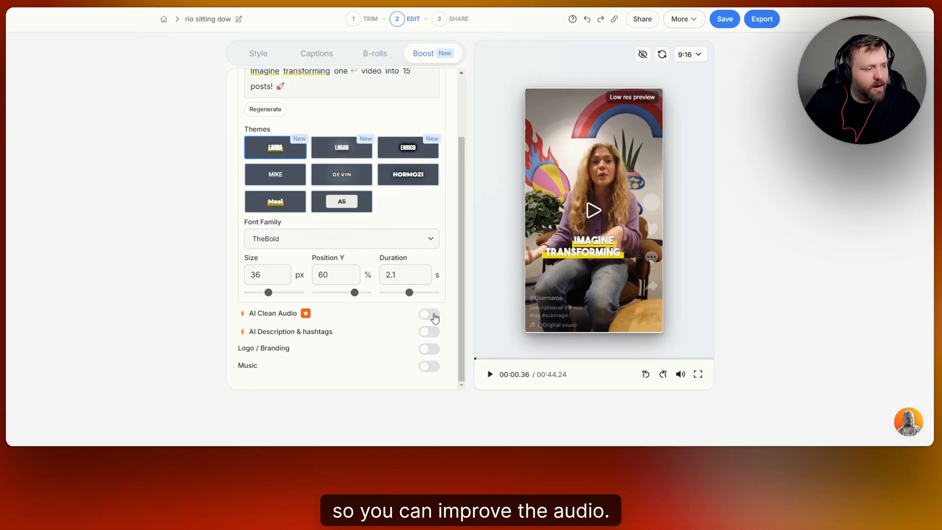
pyautogui.click(432, 333)
pyautogui.scroll(-2, 354, 324)
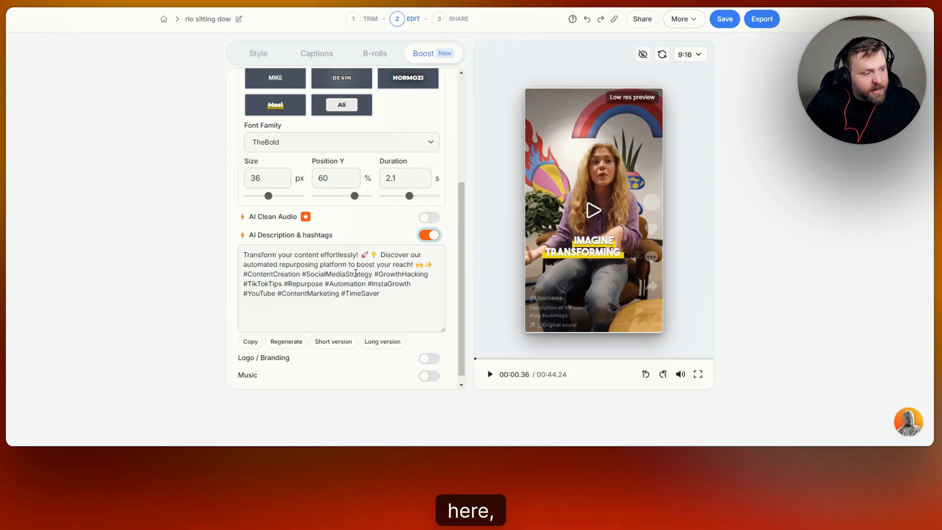
pyautogui.scroll(-1, 319, 295)
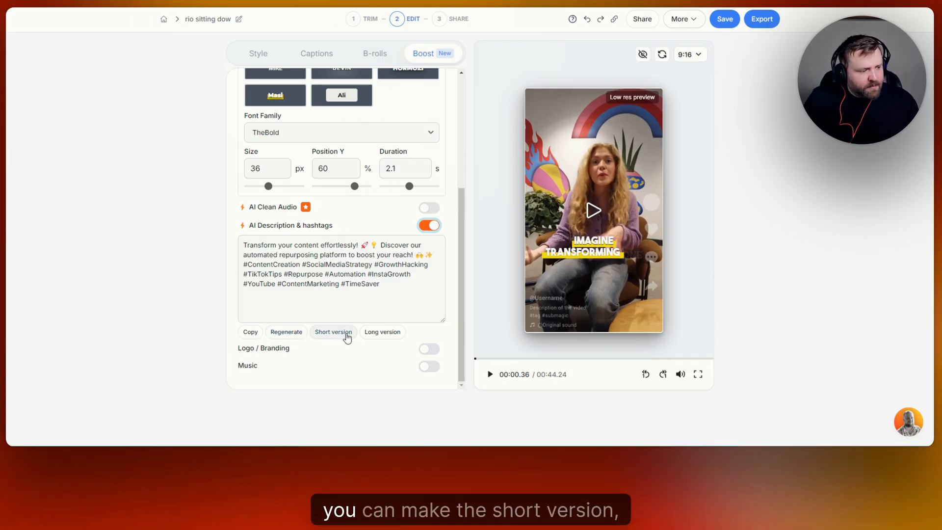
pyautogui.click(388, 332)
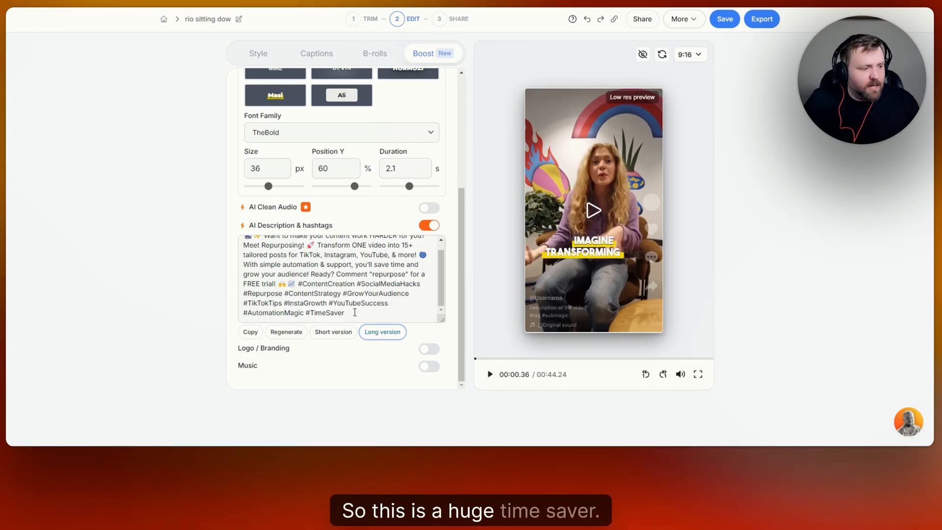
# Turn on Logo / Branding as text and enter the creator's social handle as the watermark
pyautogui.click(436, 352)
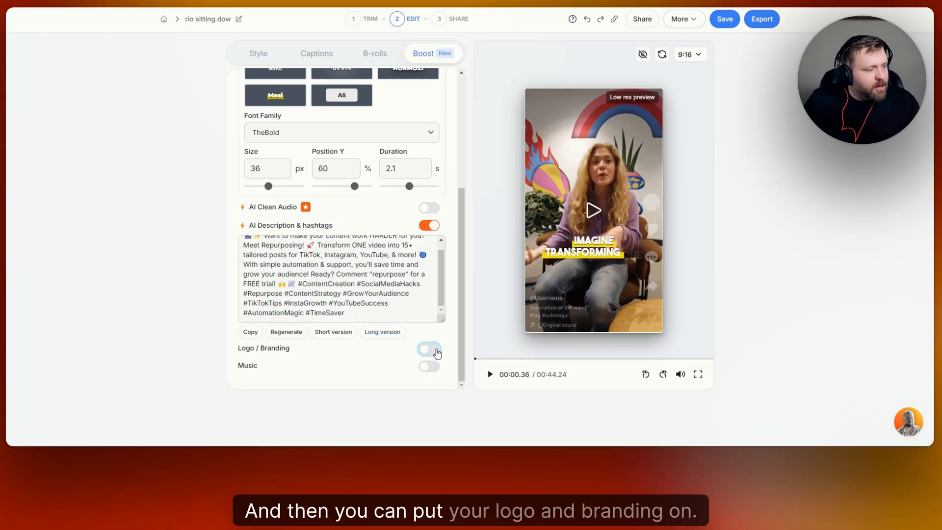
pyautogui.scroll(-2, 386, 332)
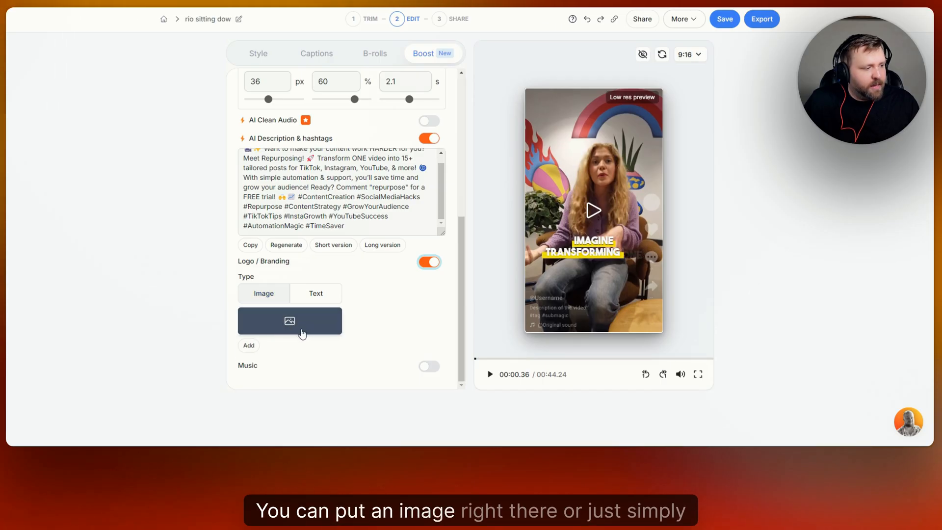
pyautogui.click(329, 296)
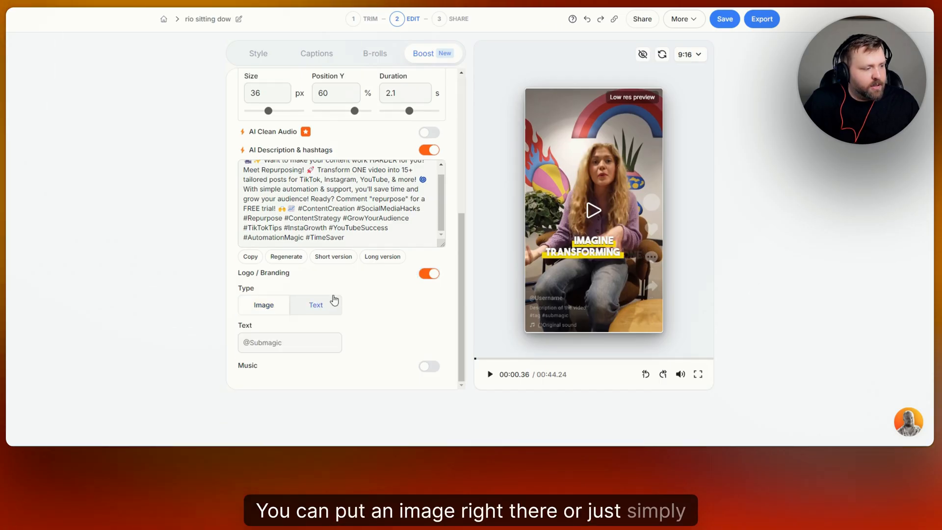
pyautogui.click(272, 343)
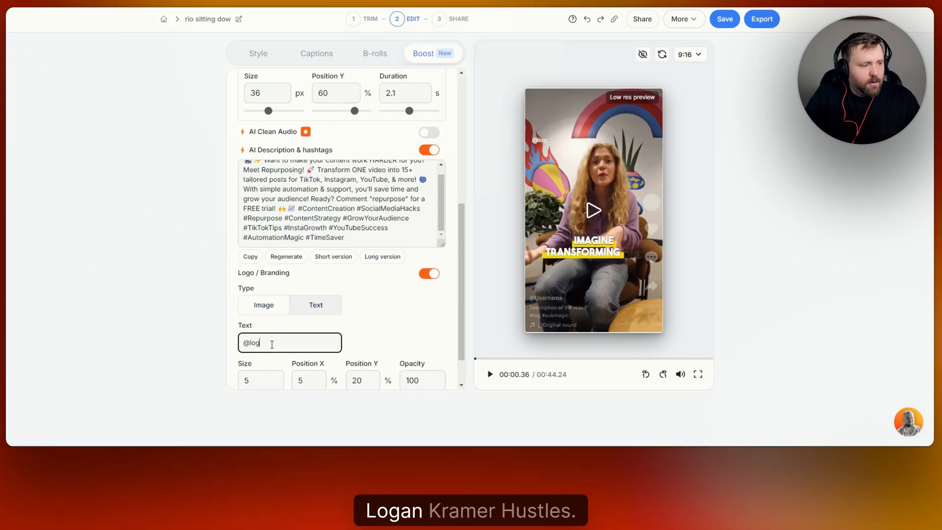
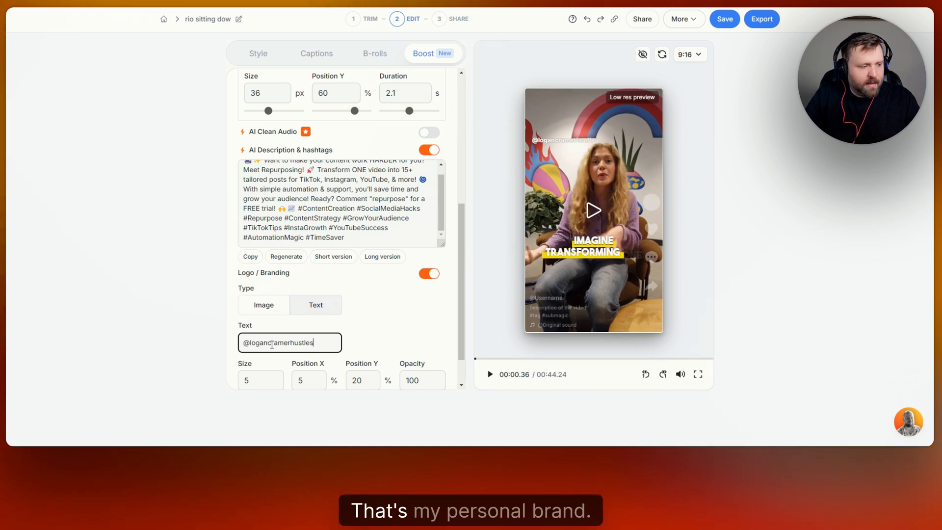
pyautogui.scroll(-1, 402, 326)
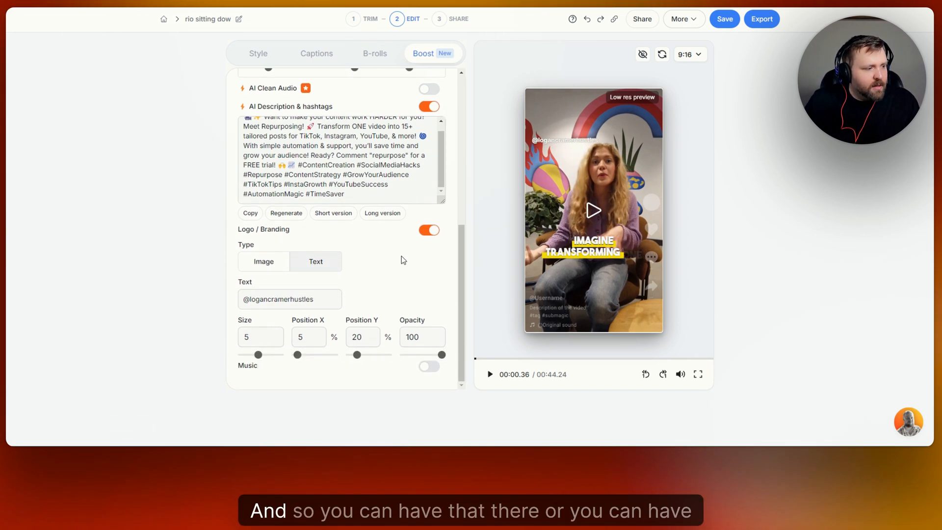
# Switch the branding type to Image, then turn Logo / Branding off
pyautogui.click(265, 262)
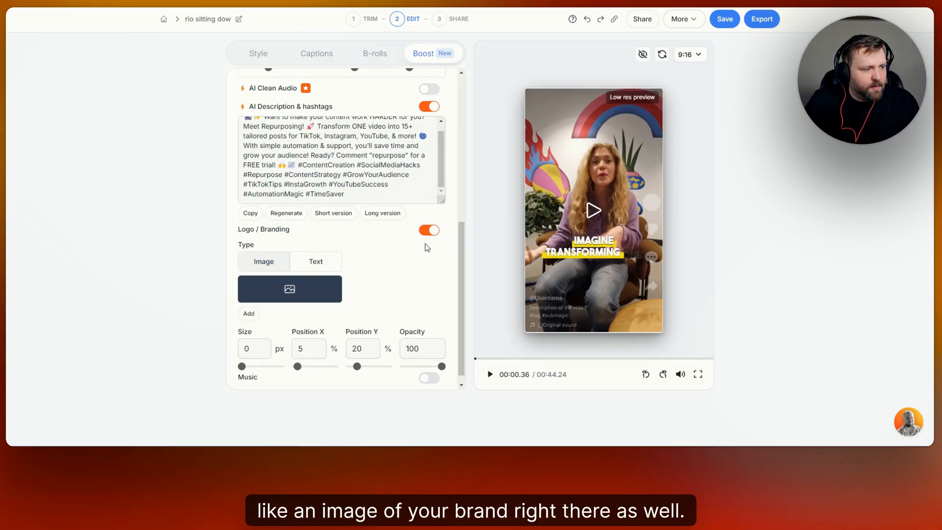
pyautogui.click(428, 230)
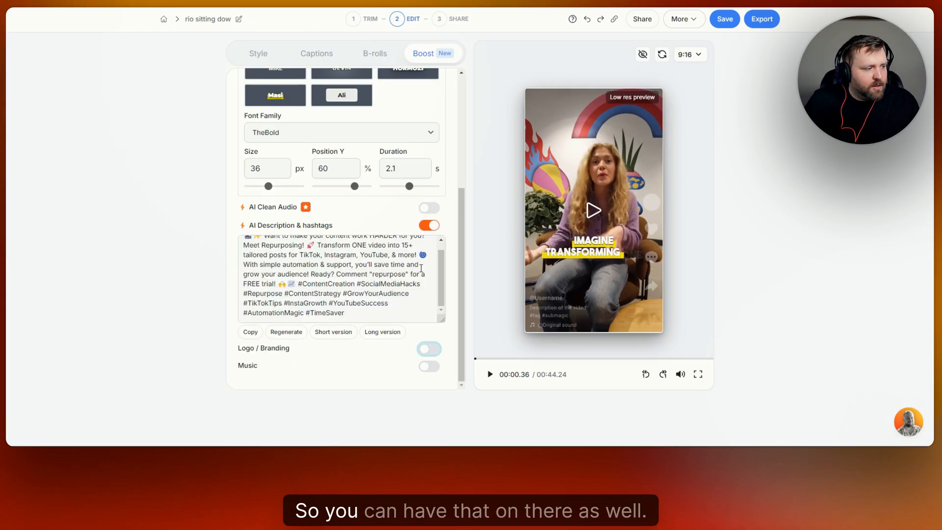
# Turn on background Music and lower its volume to about 6%
pyautogui.click(430, 367)
pyautogui.scroll(-2, 388, 319)
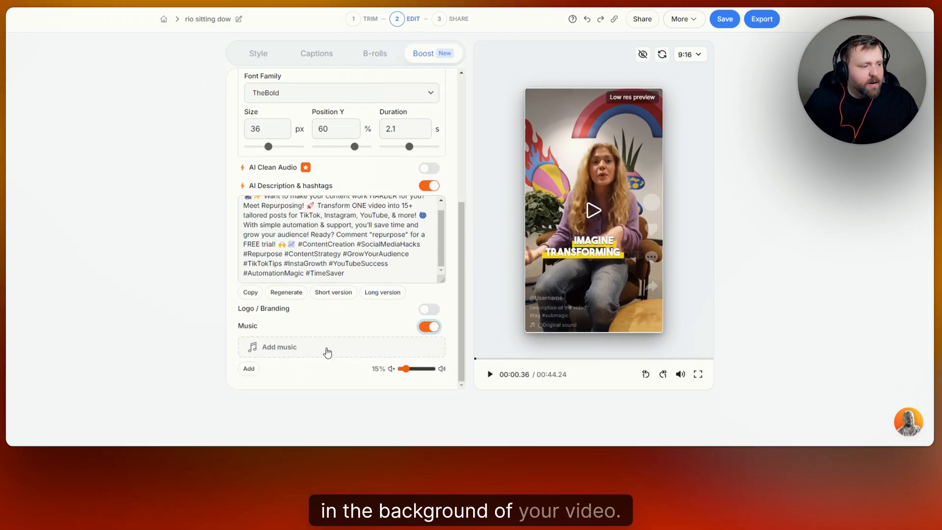
pyautogui.click(406, 369)
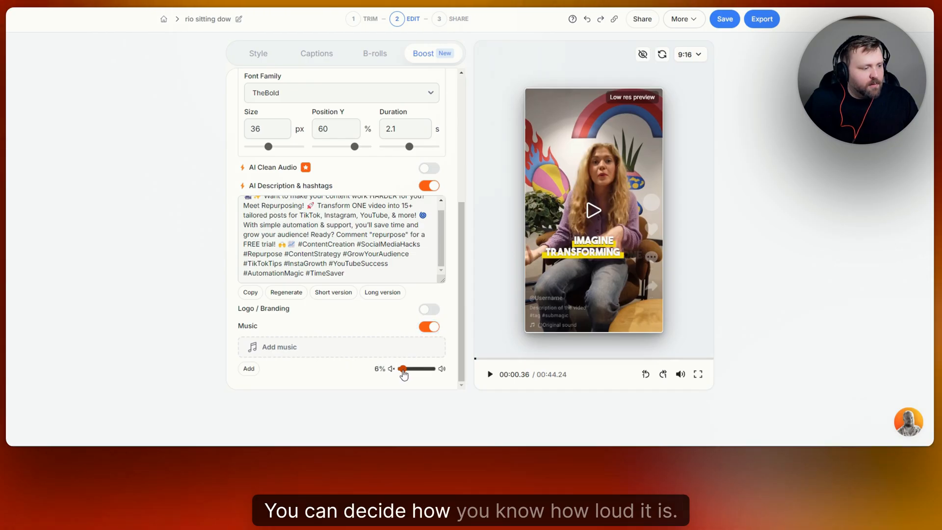
# Browse the own and premium music libraries in the add-music dialog, pick a track, then cancel
pyautogui.click(351, 346)
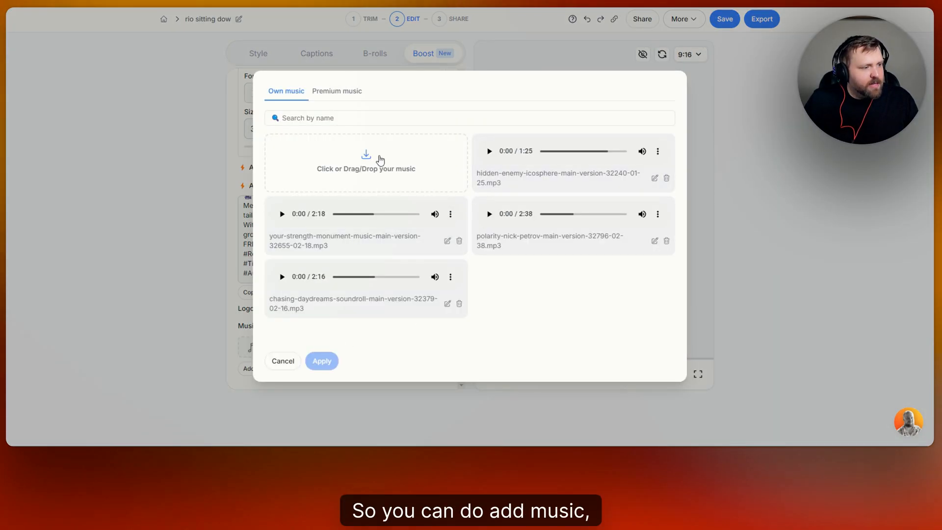
pyautogui.click(337, 91)
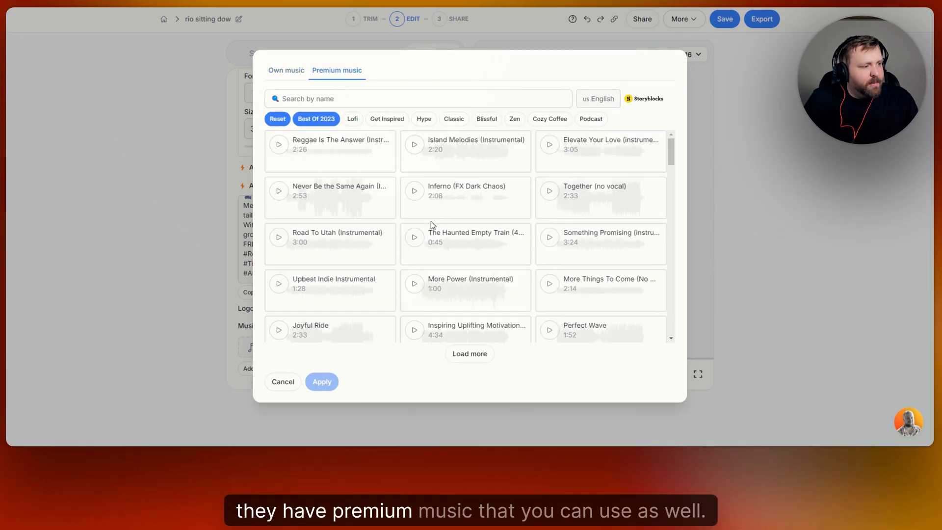
pyautogui.click(296, 72)
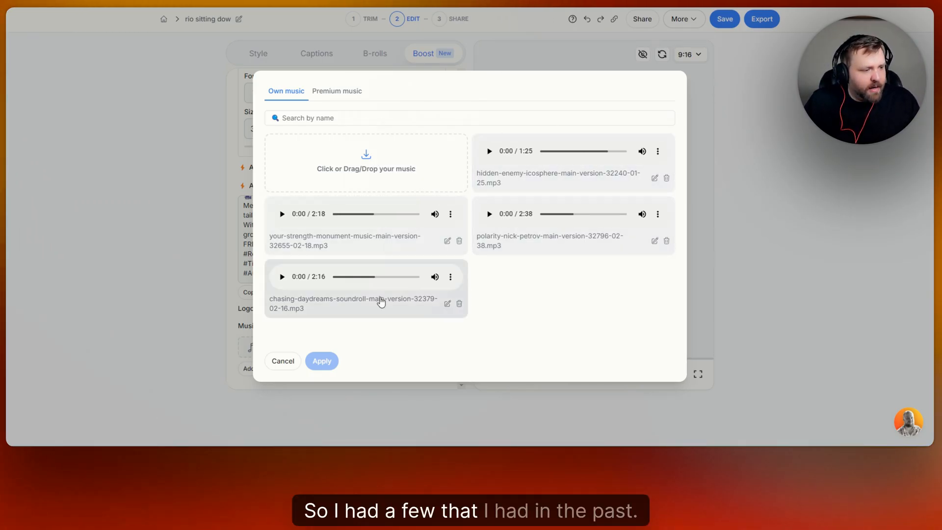
pyautogui.click(608, 178)
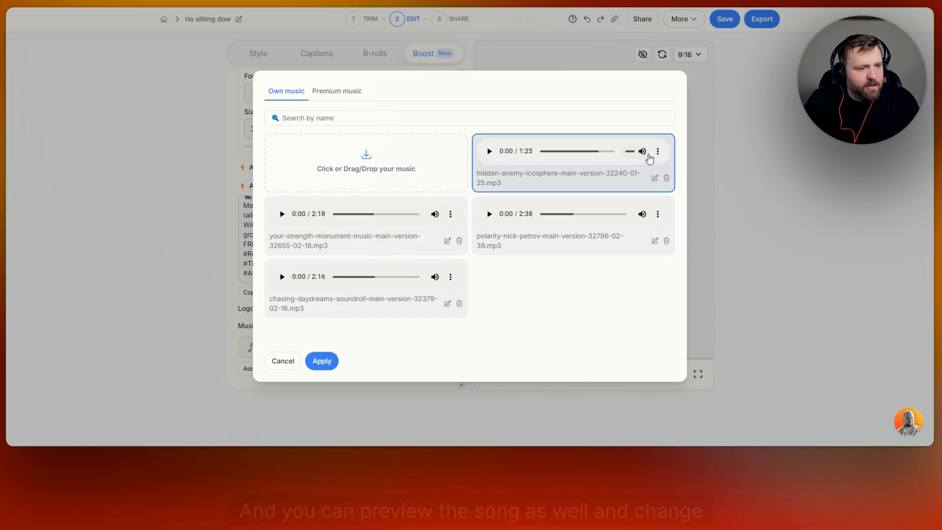
pyautogui.click(283, 362)
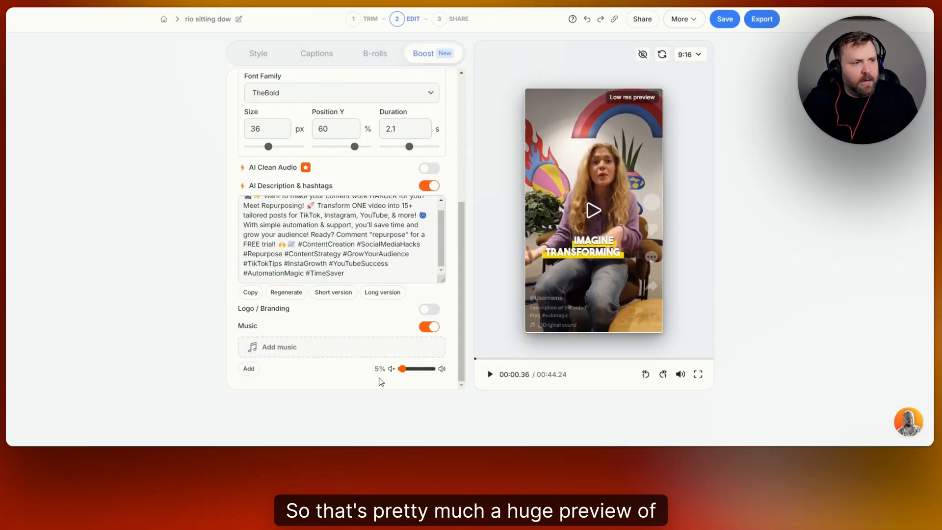
# Review the Style, Captions, B-rolls and Boost tabs of the editor
pyautogui.scroll(5, 351, 294)
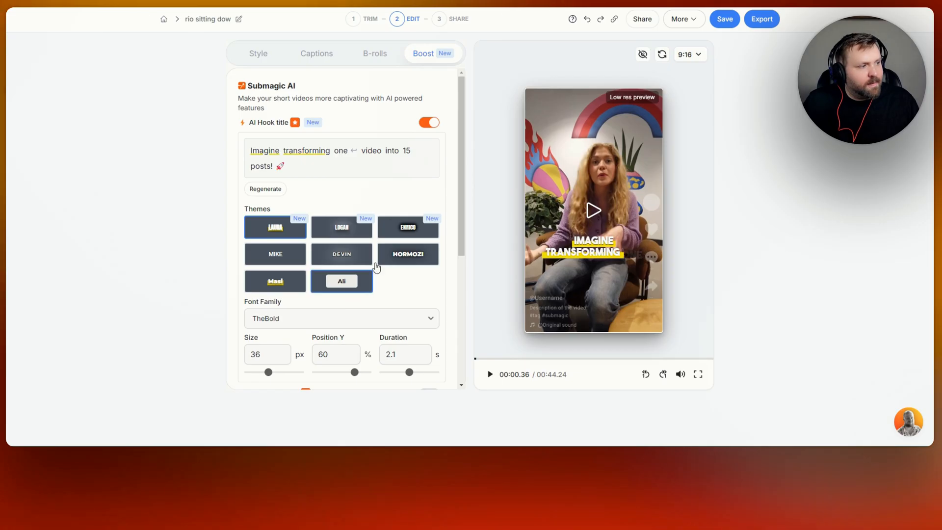
pyautogui.click(268, 56)
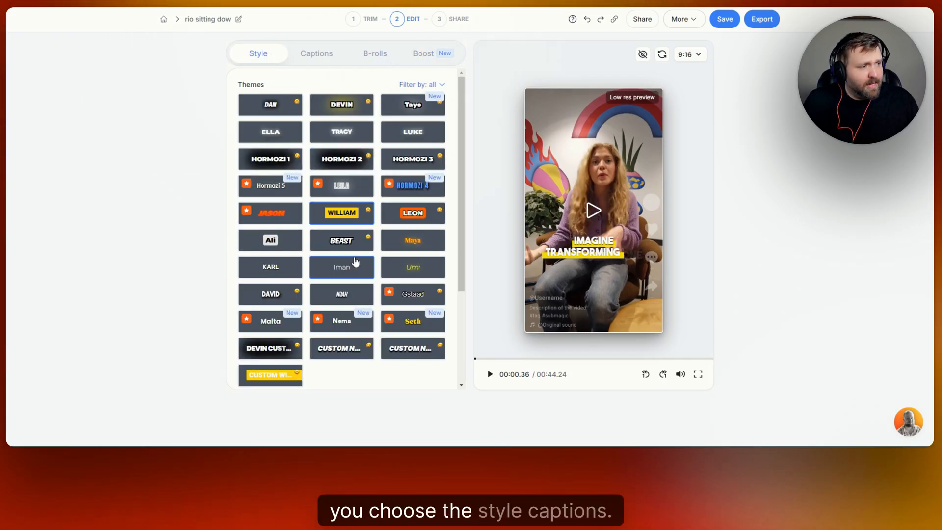
pyautogui.scroll(-5, 355, 262)
pyautogui.scroll(5, 356, 263)
pyautogui.click(337, 55)
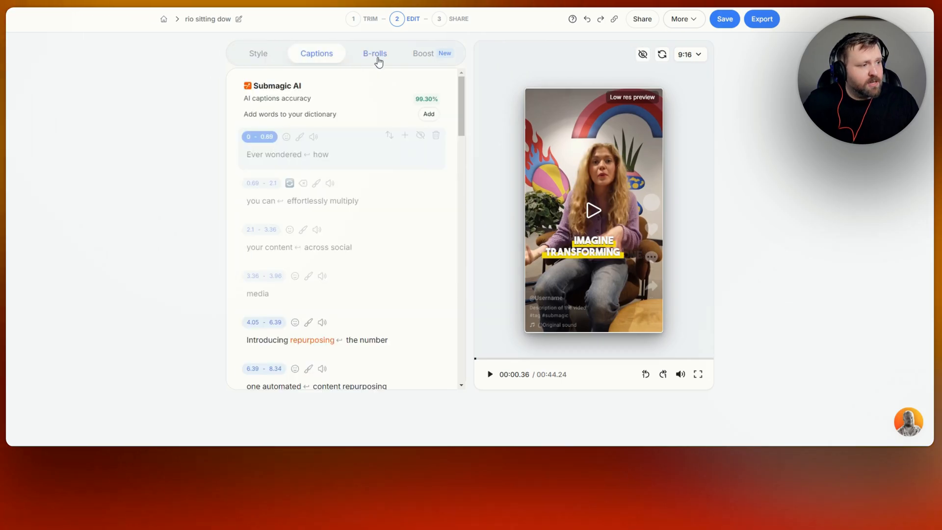
pyautogui.click(379, 61)
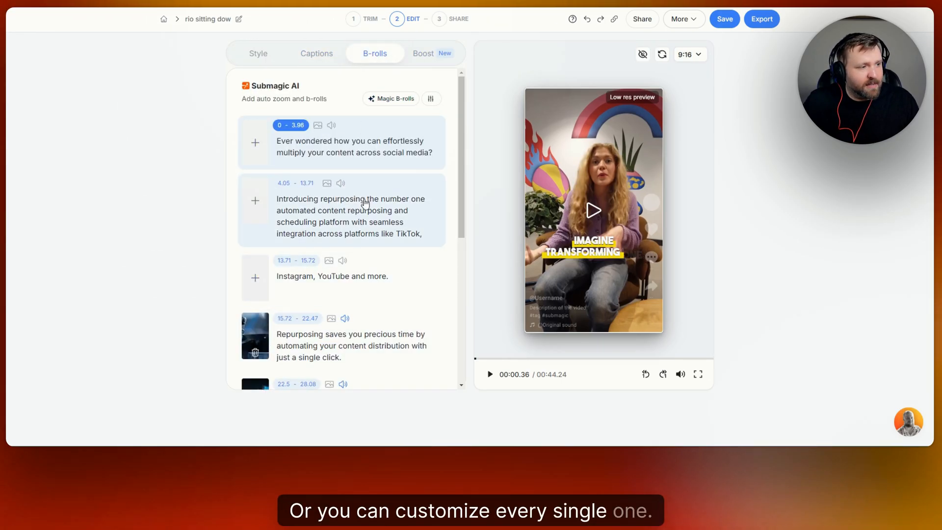
pyautogui.click(425, 56)
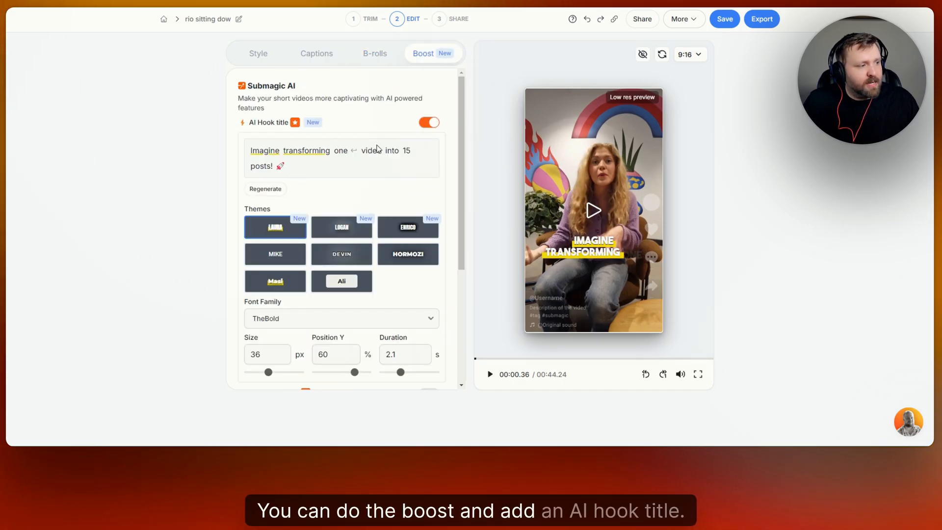
pyautogui.scroll(-3, 354, 263)
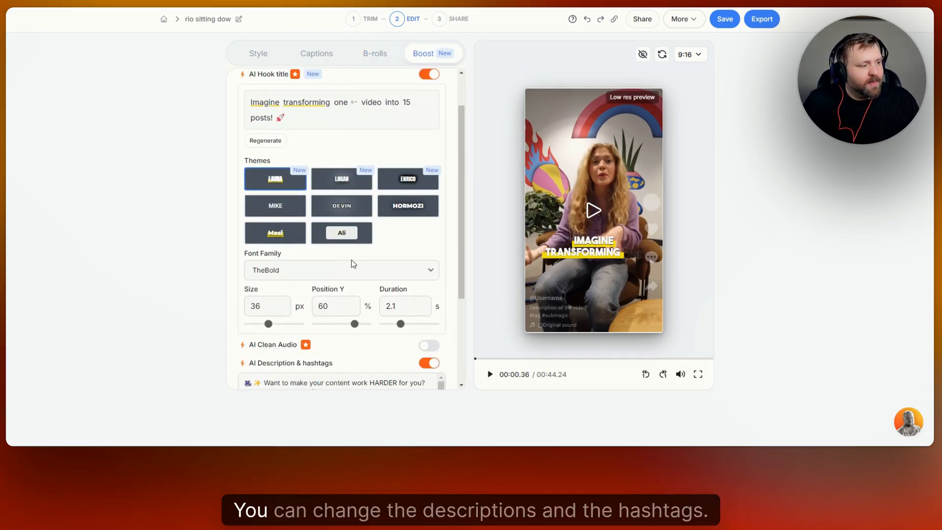
pyautogui.scroll(1, 343, 326)
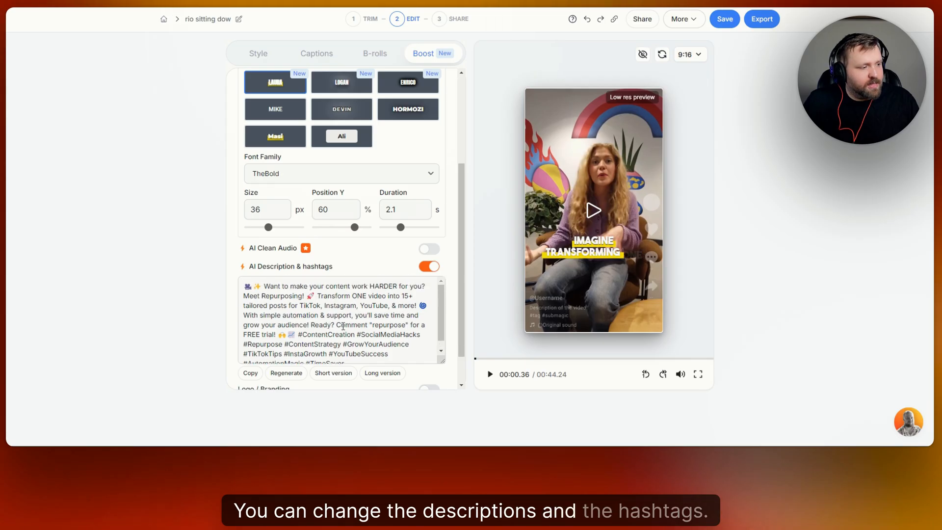
pyautogui.scroll(-1, 362, 244)
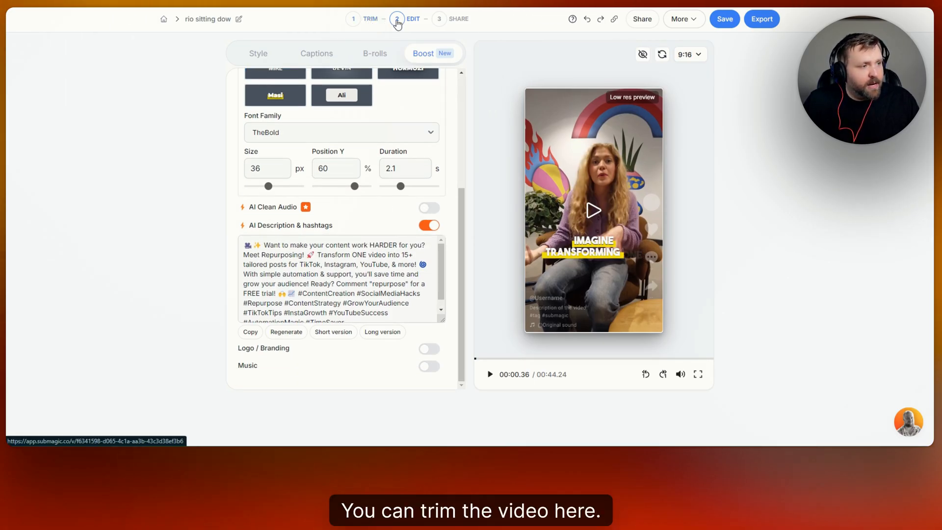
# Save the project
pyautogui.click(725, 20)
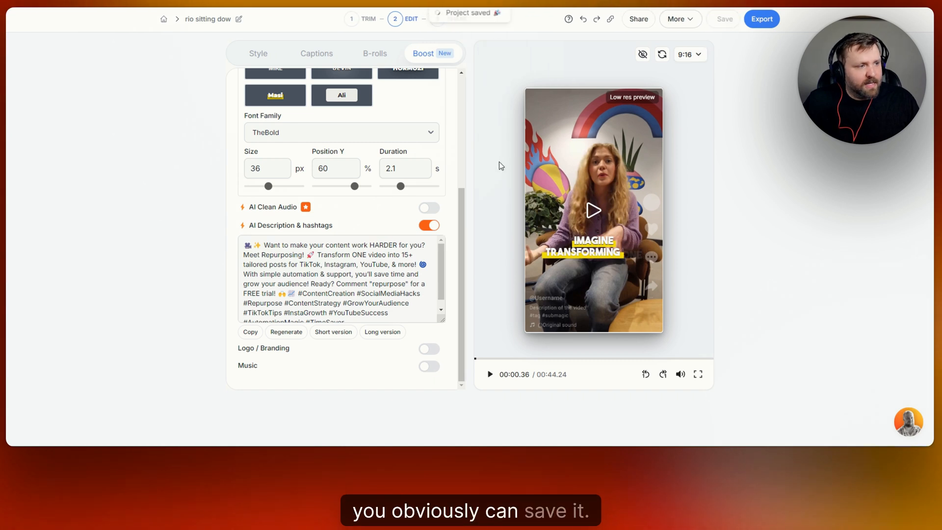
pyautogui.click(686, 21)
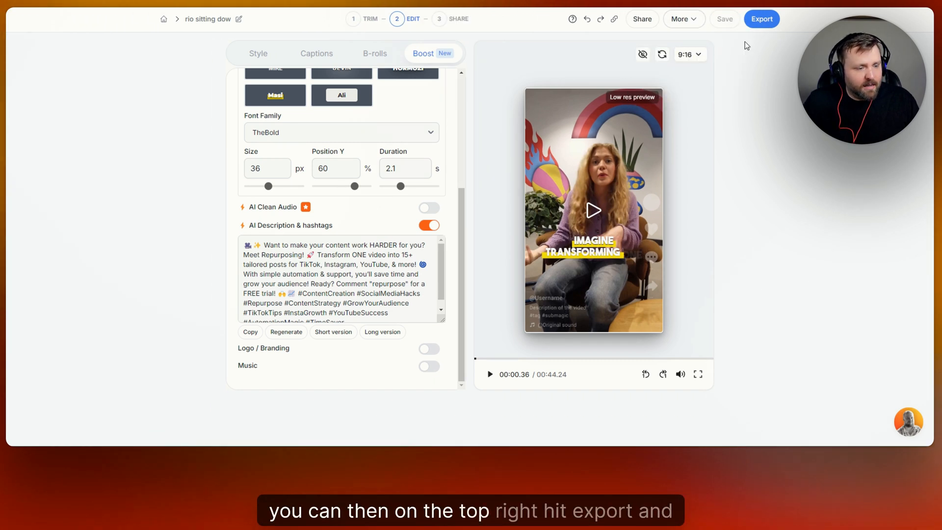
# Export the video at Ultra HD quality after choosing a frame rate
pyautogui.click(762, 20)
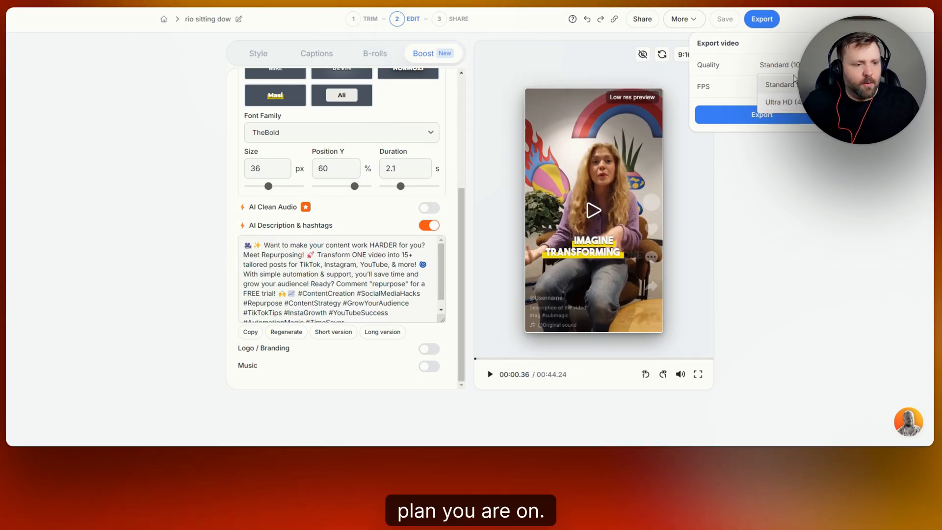
pyautogui.click(795, 104)
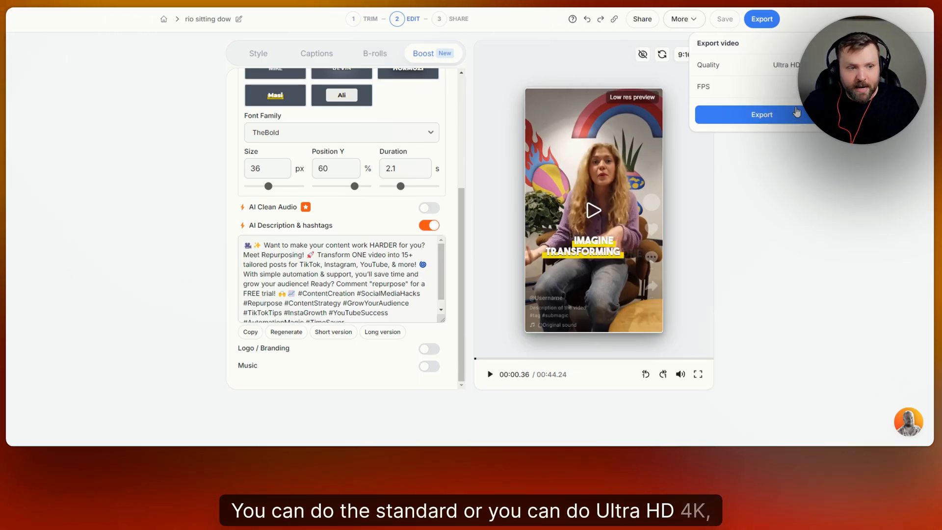
pyautogui.click(785, 87)
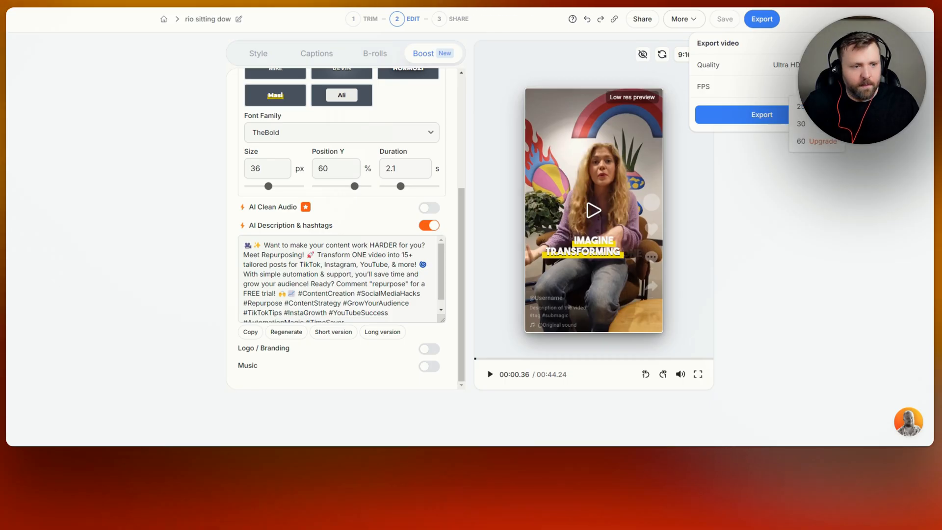
pyautogui.click(812, 129)
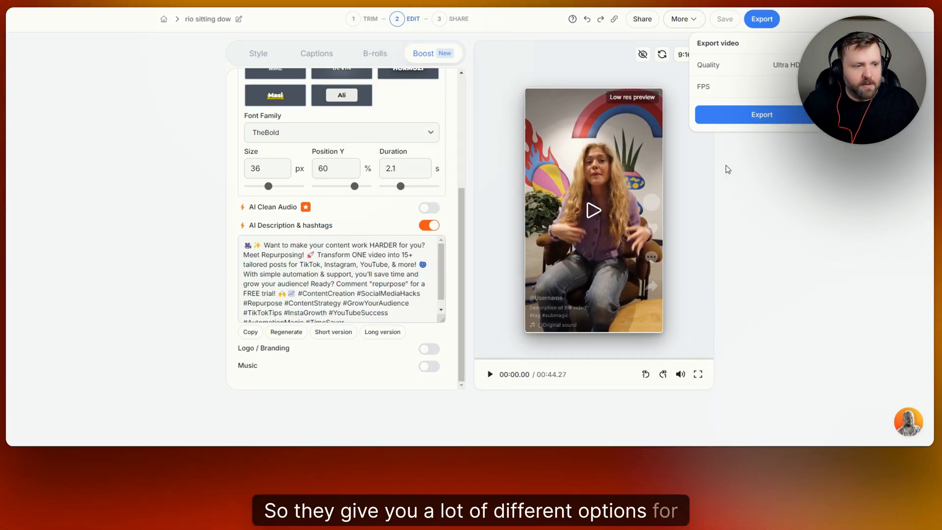
pyautogui.click(760, 114)
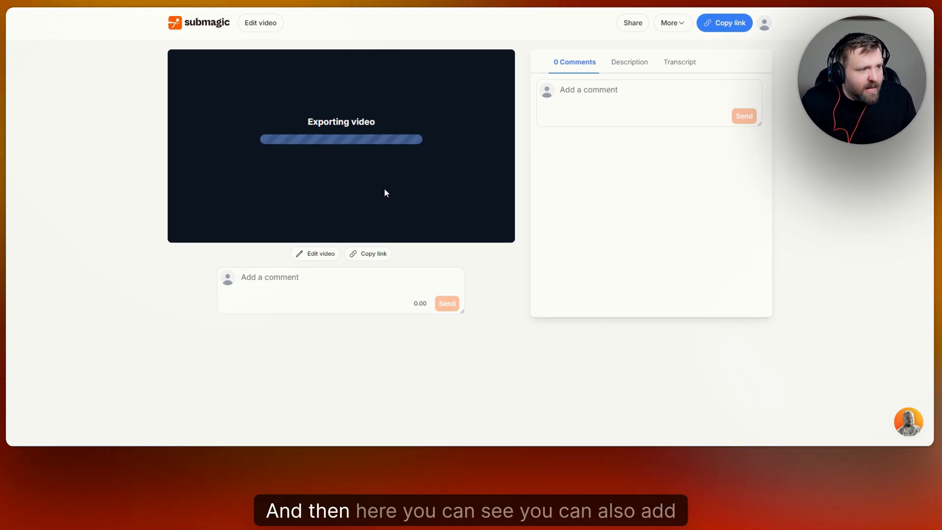
# Look through the Comments, Description and Transcript tabs of the exported video page
pyautogui.click(619, 95)
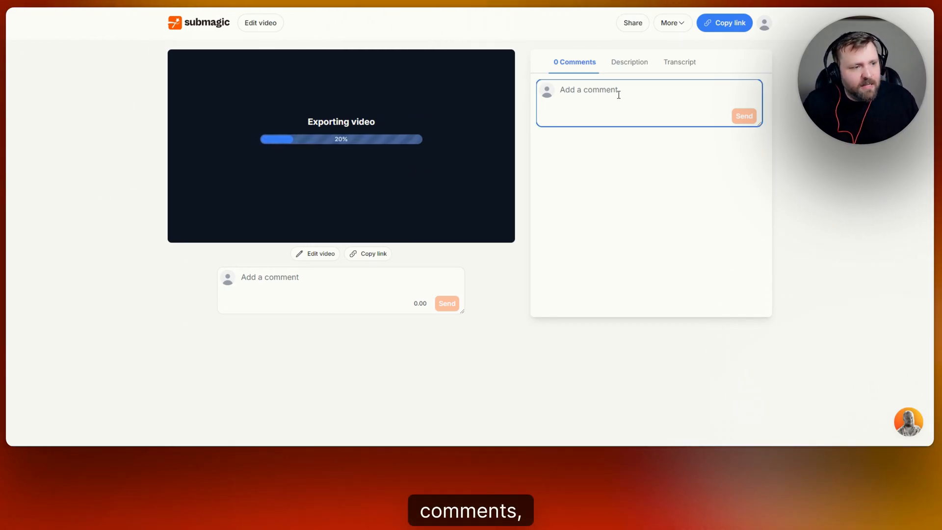
pyautogui.click(638, 63)
pyautogui.click(662, 63)
pyautogui.click(582, 66)
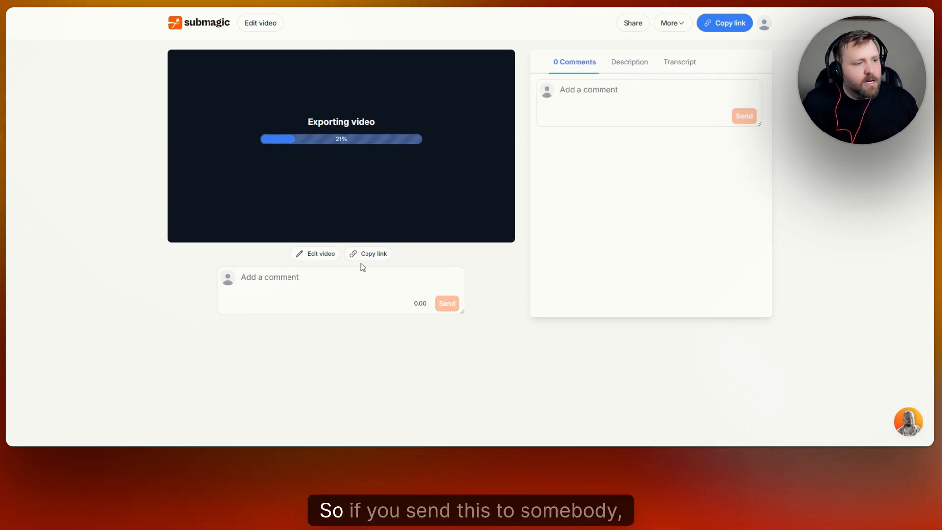
# Open the team collaboration sharing dialog, inspect its workspace and email fields, and close it
pyautogui.click(632, 23)
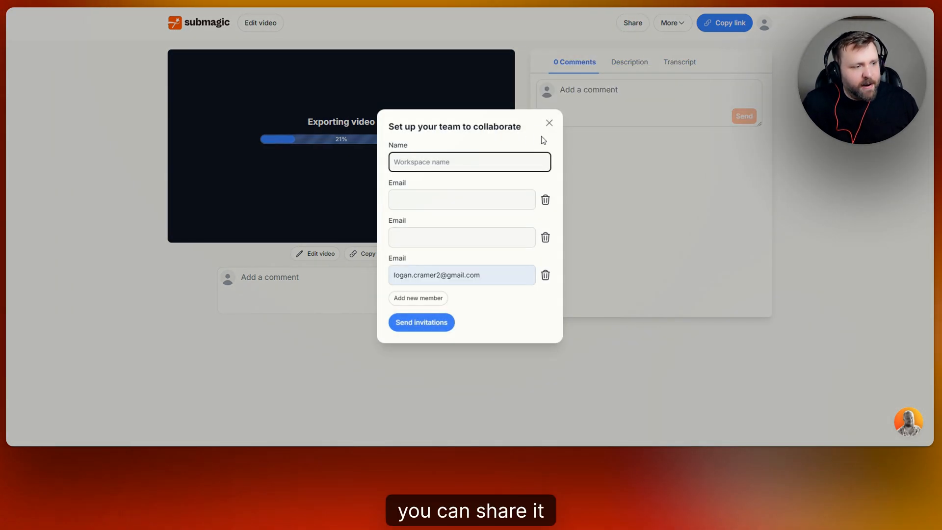
pyautogui.click(476, 202)
pyautogui.click(444, 239)
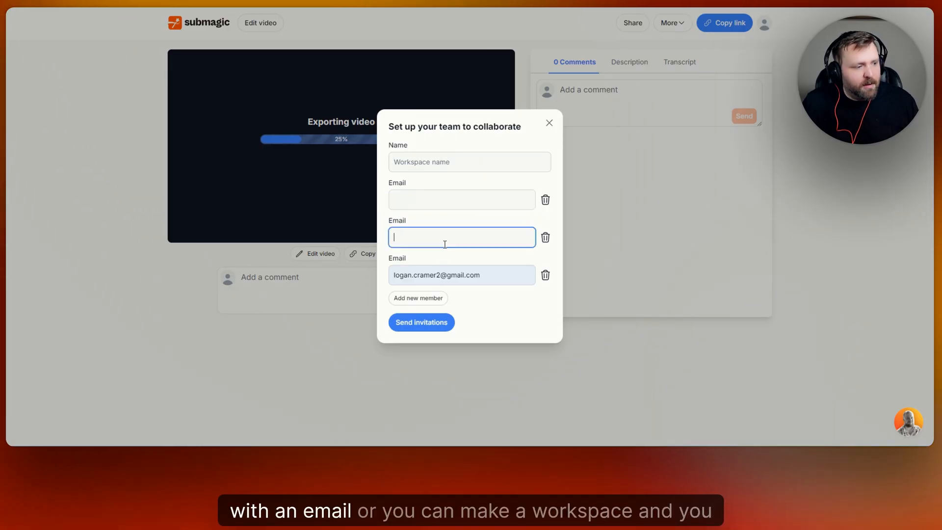
pyautogui.click(485, 157)
pyautogui.click(549, 123)
# Play the exported video in the page's player
pyautogui.click(356, 282)
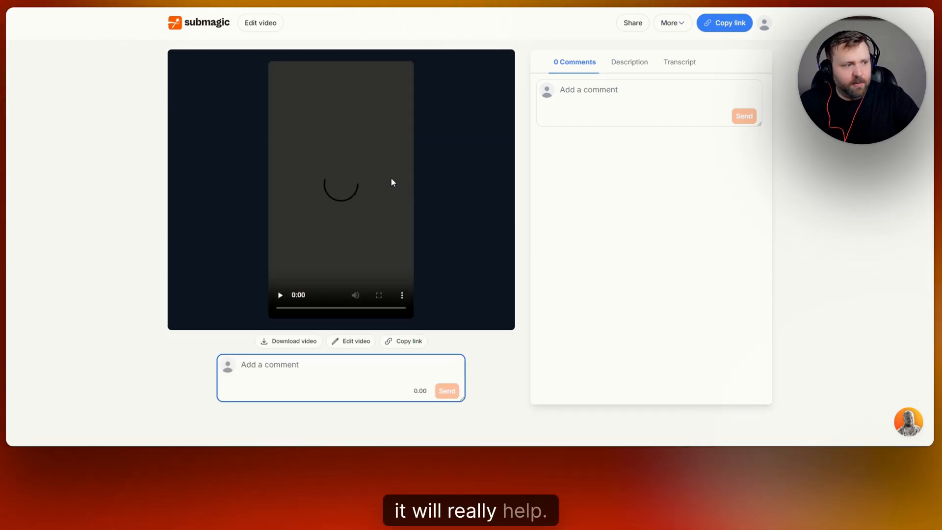
pyautogui.click(279, 304)
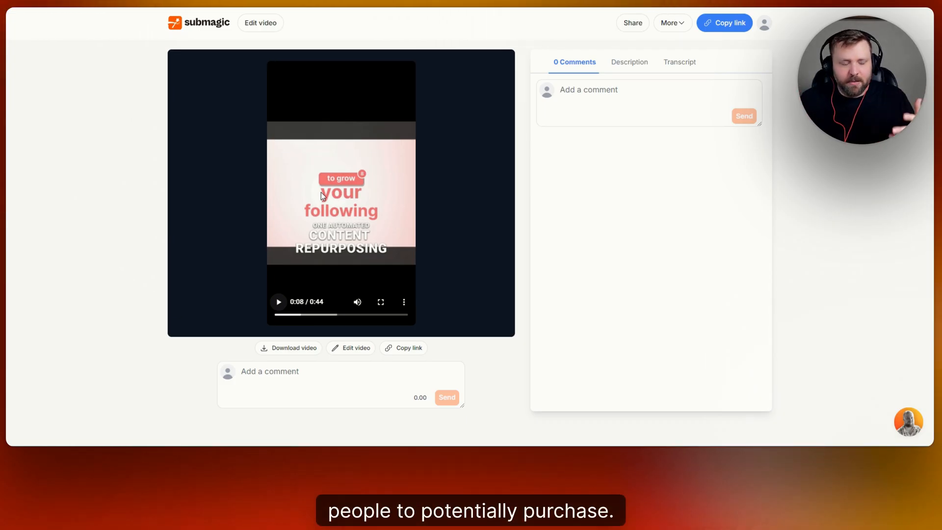
# Return to the All Projects dashboard and browse the project list
pyautogui.click(231, 27)
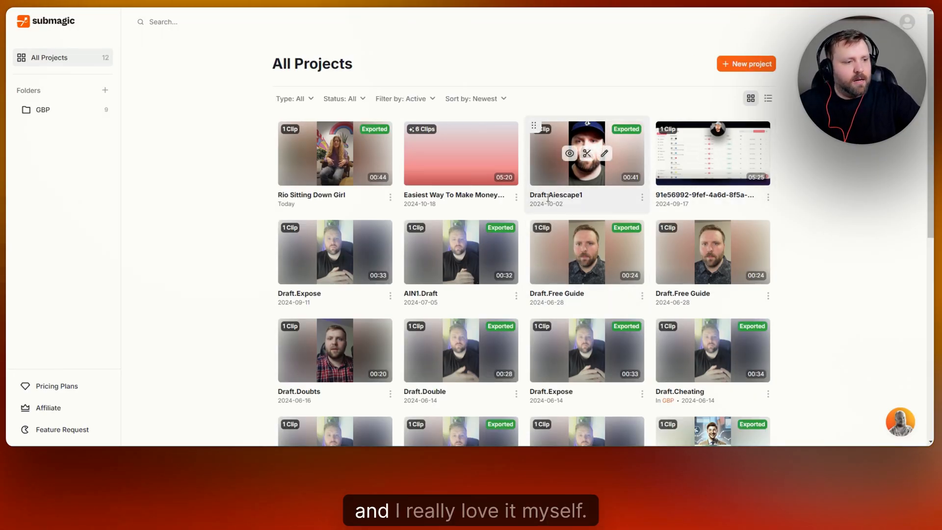
pyautogui.scroll(-2, 839, 203)
pyautogui.scroll(-3, 837, 201)
pyautogui.scroll(6, 835, 200)
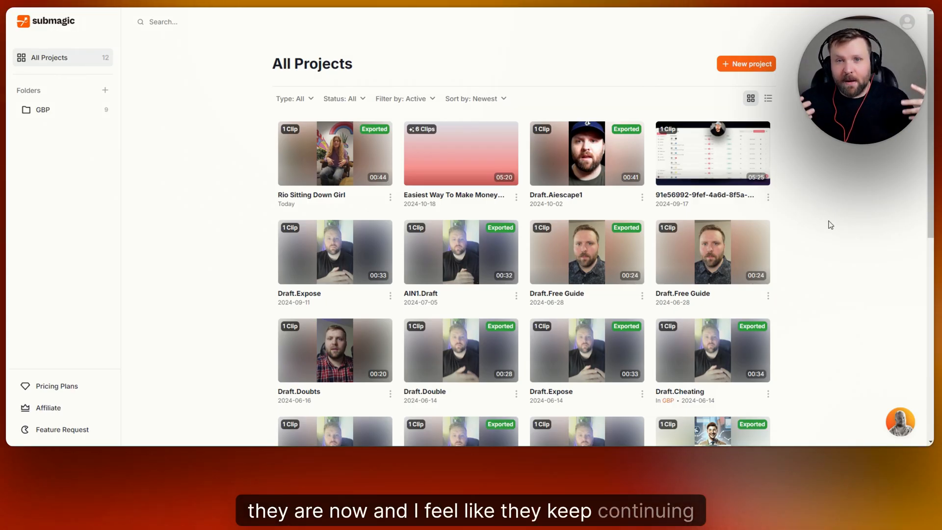
pyautogui.moveTo(727, 183)
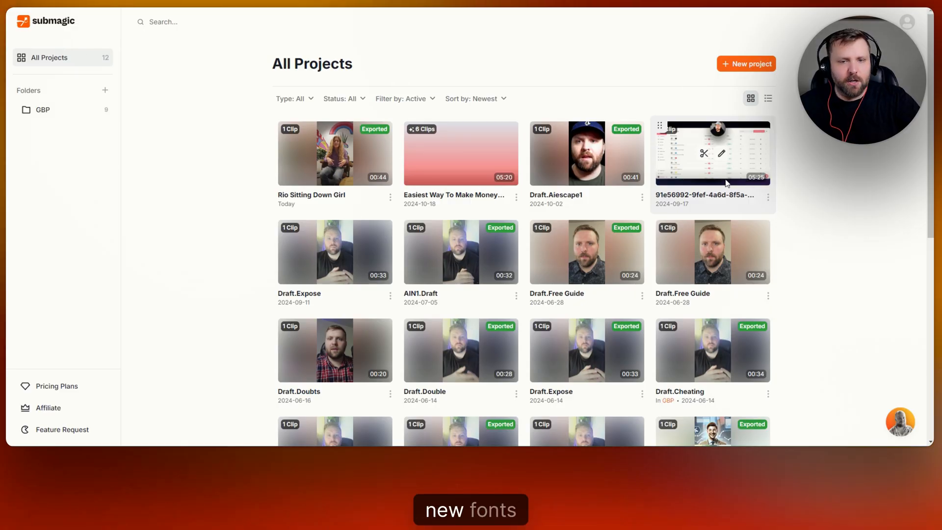